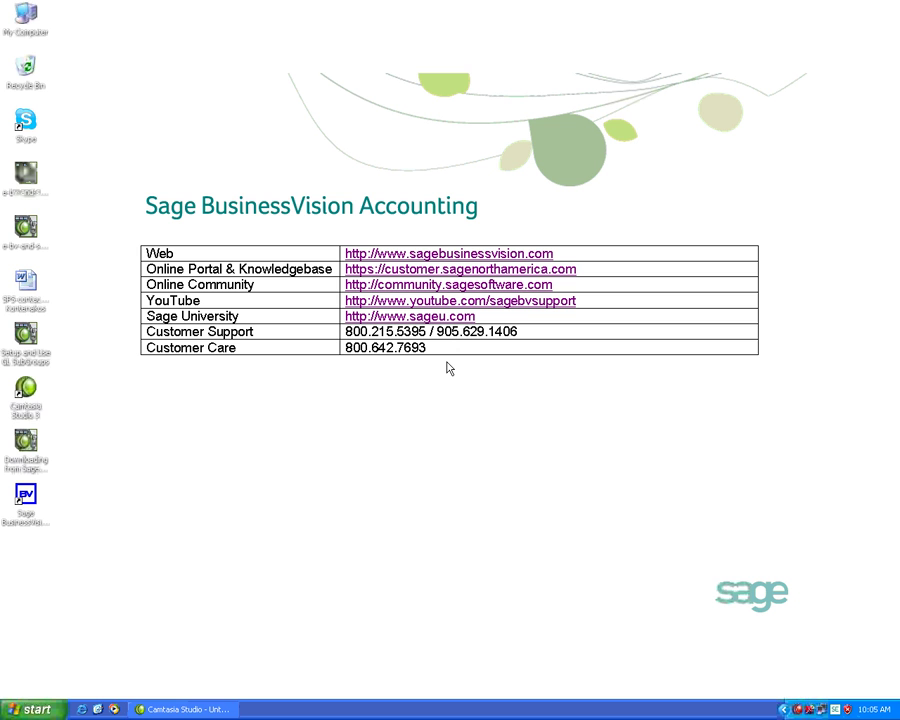
Launch Sage BusinessVision, log on with the user ID and password, and accept 06/17/02 as today's date.
{"action": "left_click", "coordinate": [33, 503]}
{"action": "key", "text": "Return"}
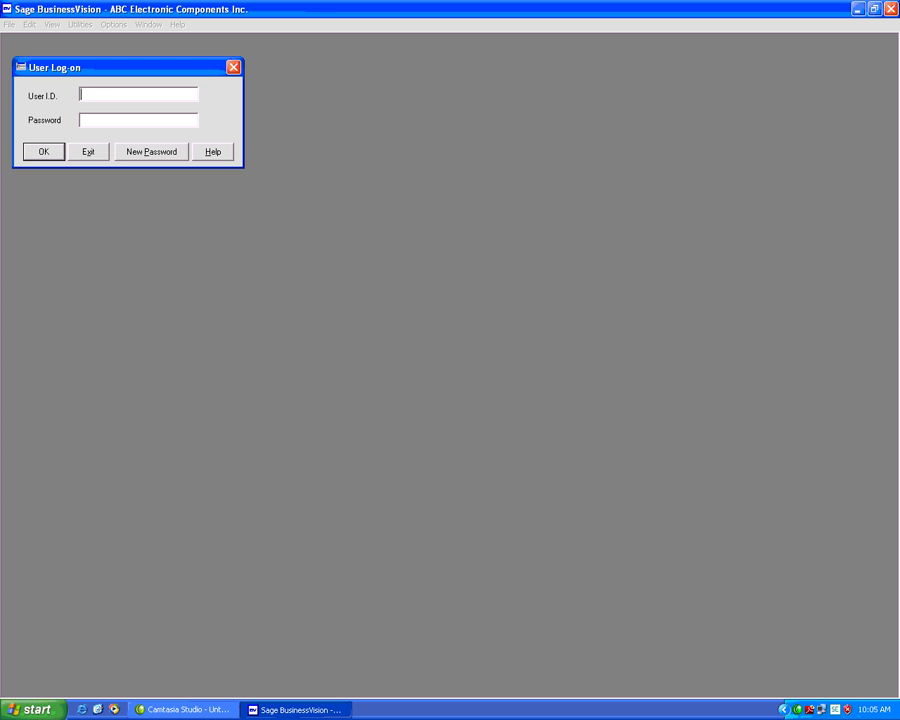
{"action": "type", "text": "BUSINESS"}
{"action": "key", "text": "Tab"}
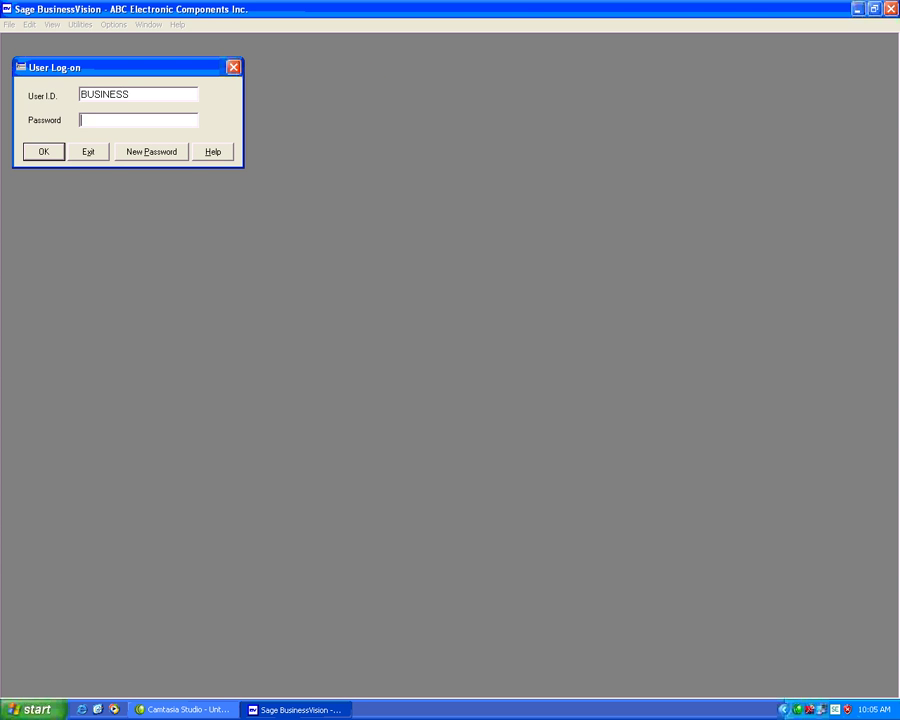
{"action": "type", "text": "*******"}
{"action": "key", "text": "Tab"}
{"action": "key", "text": "Return"}
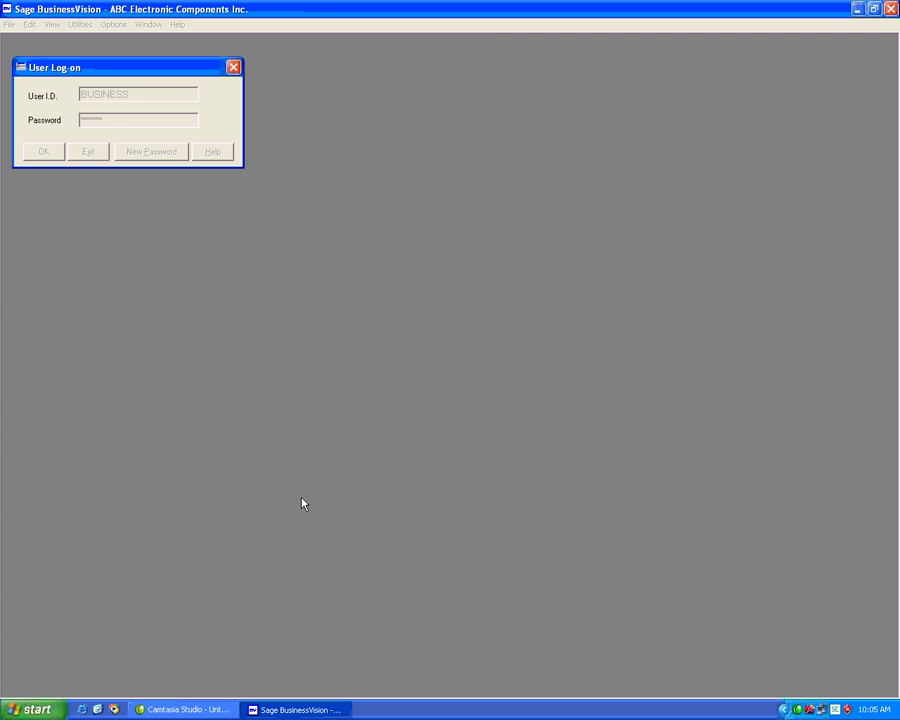
{"action": "key", "text": "Return"}
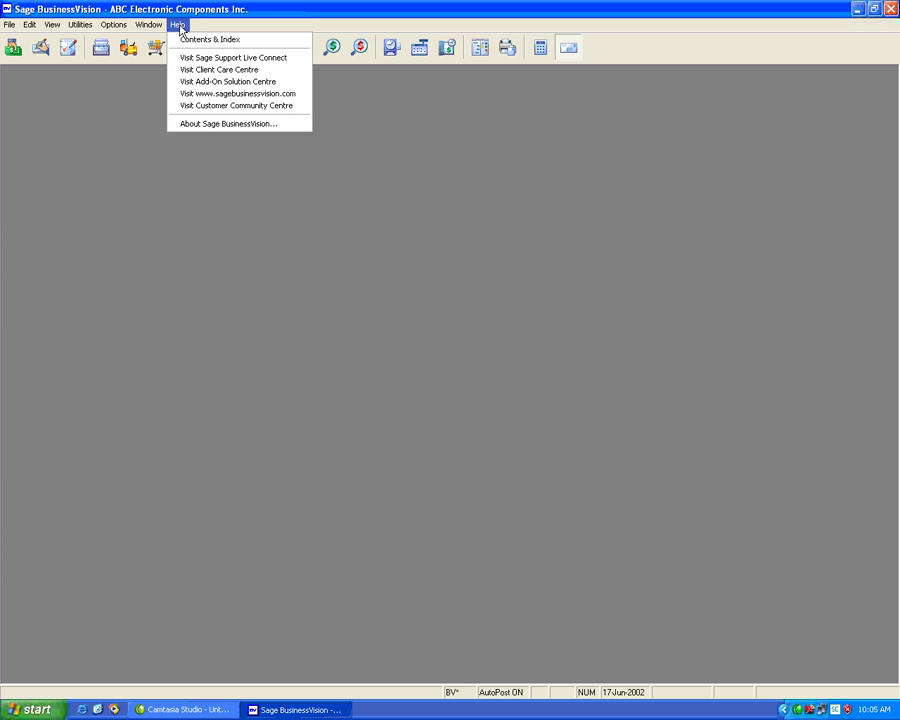
Check Help > About System Info for the Jul 2011 payroll tables (version 7.50), then exit the session.
{"action": "left_click", "coordinate": [228, 123]}
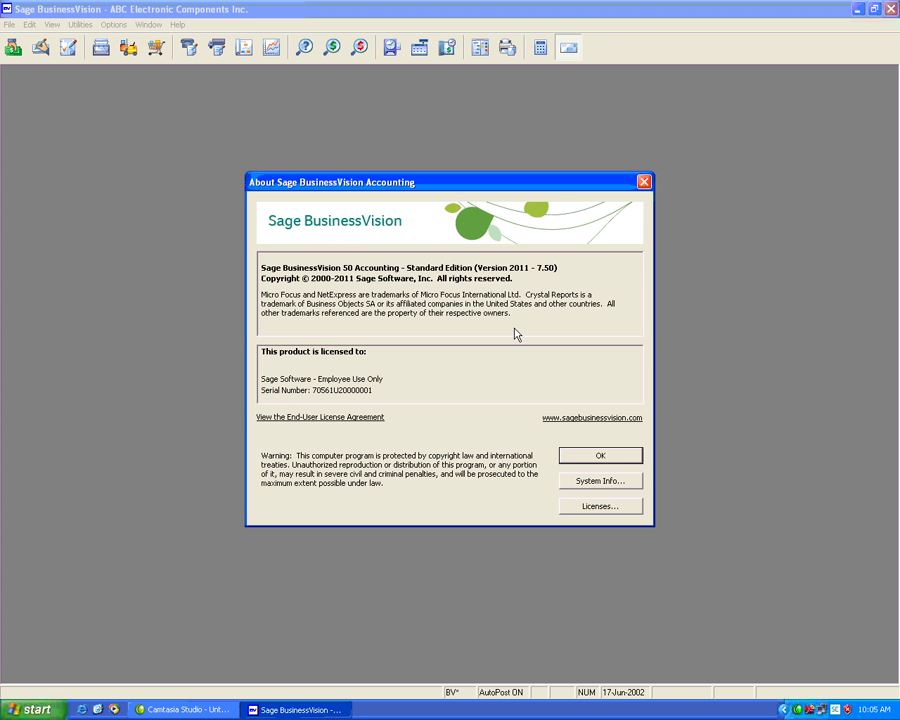
{"action": "left_click", "coordinate": [610, 483]}
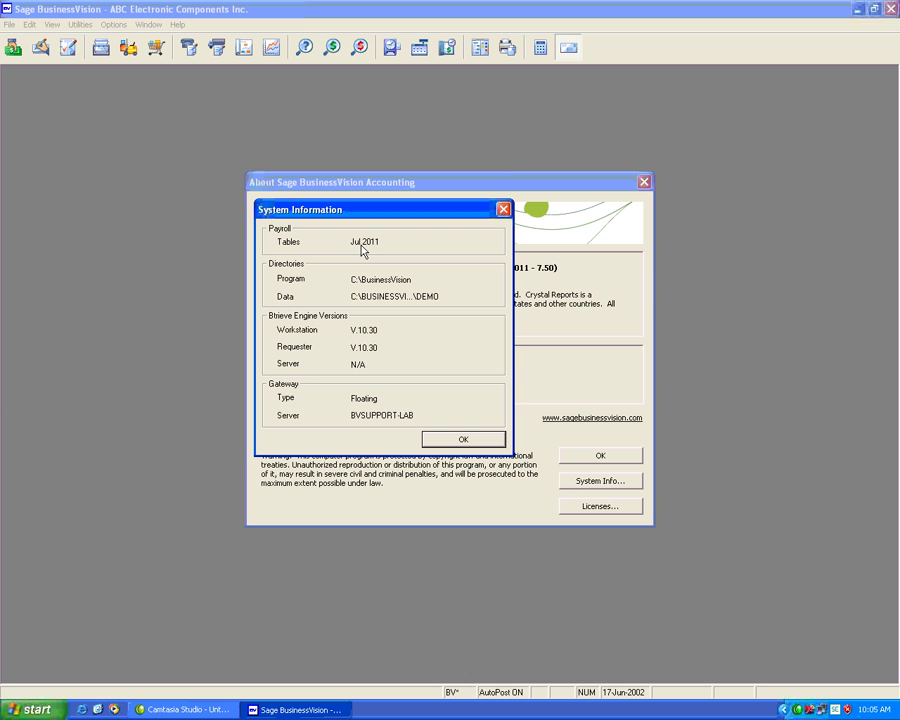
{"action": "left_click", "coordinate": [484, 448]}
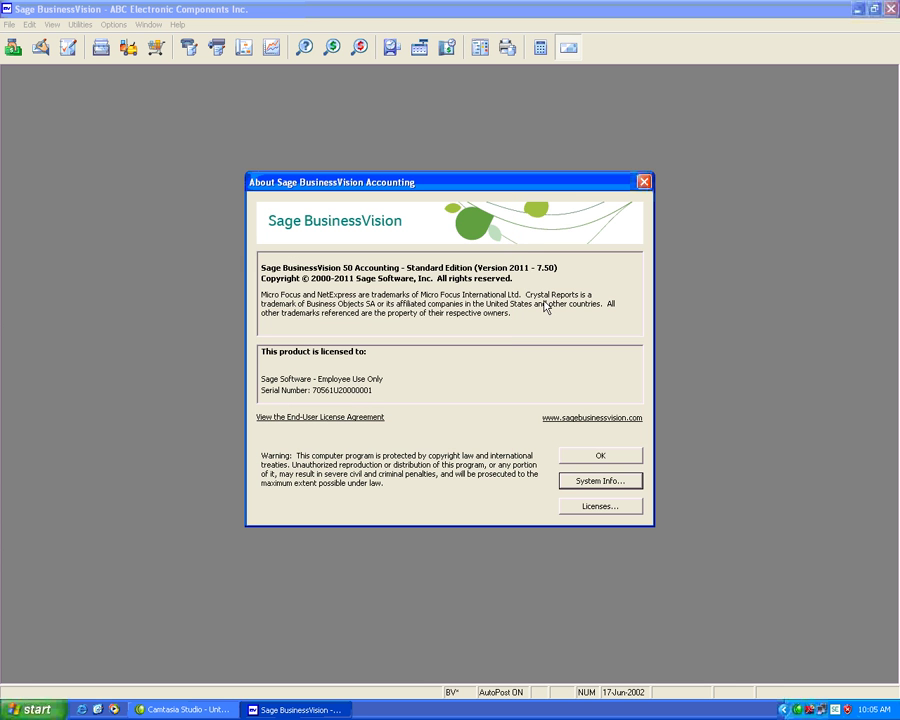
{"action": "left_click", "coordinate": [603, 455]}
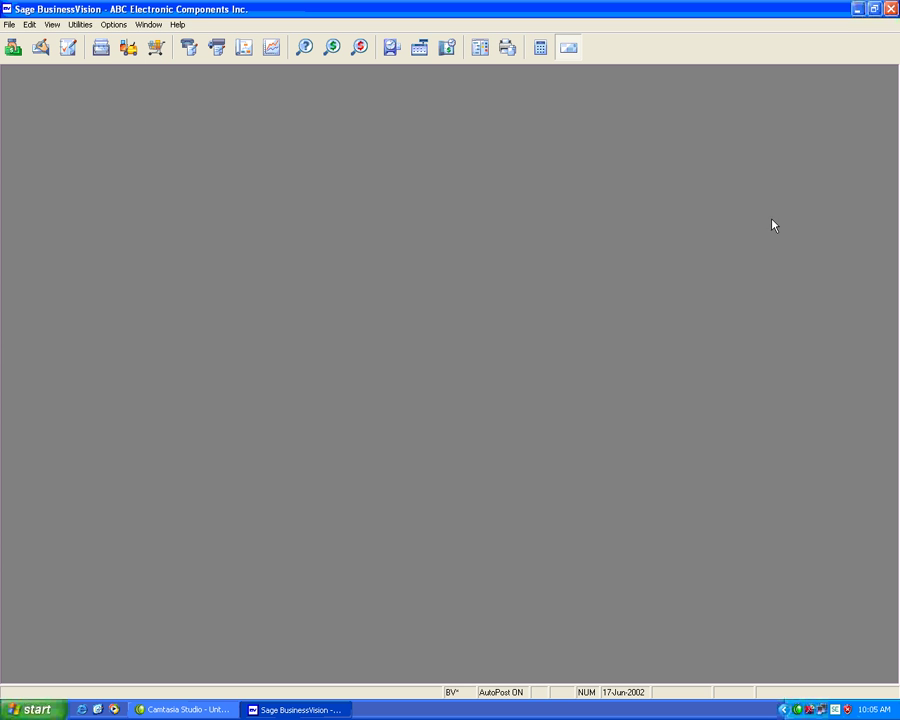
{"action": "left_click", "coordinate": [891, 9]}
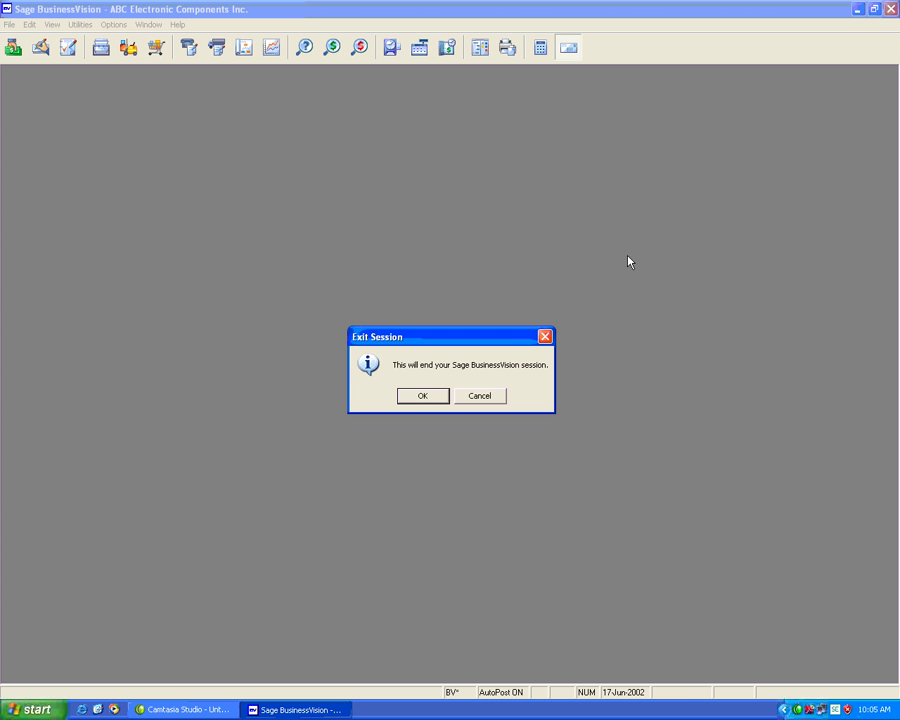
{"action": "left_click", "coordinate": [424, 396]}
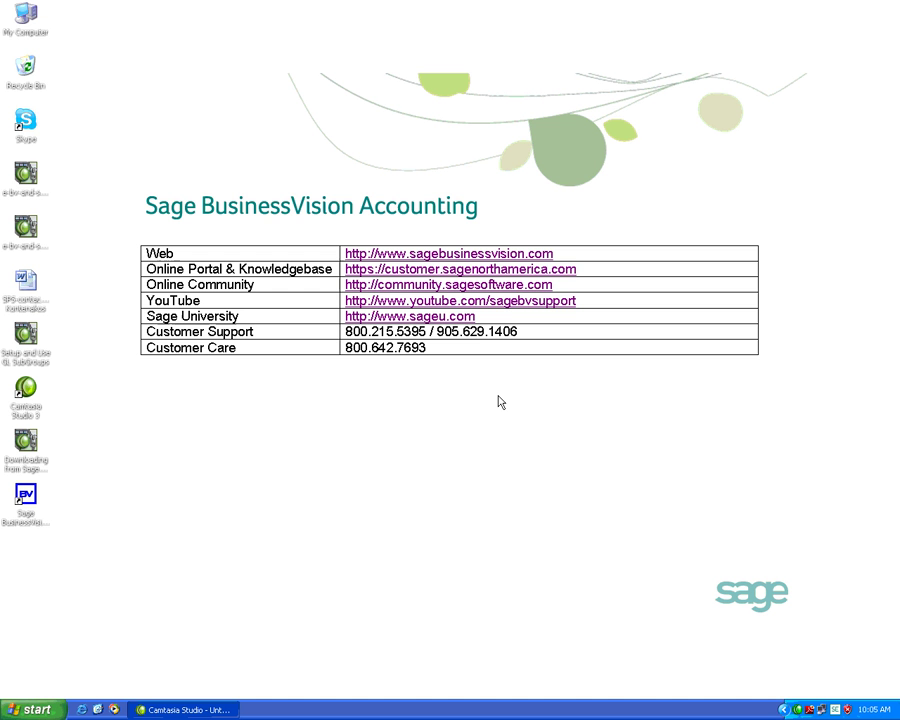
Launch Internet Explorer from Quick Launch to load the Sage Customer Portal home page.
{"action": "left_click", "coordinate": [85, 709]}
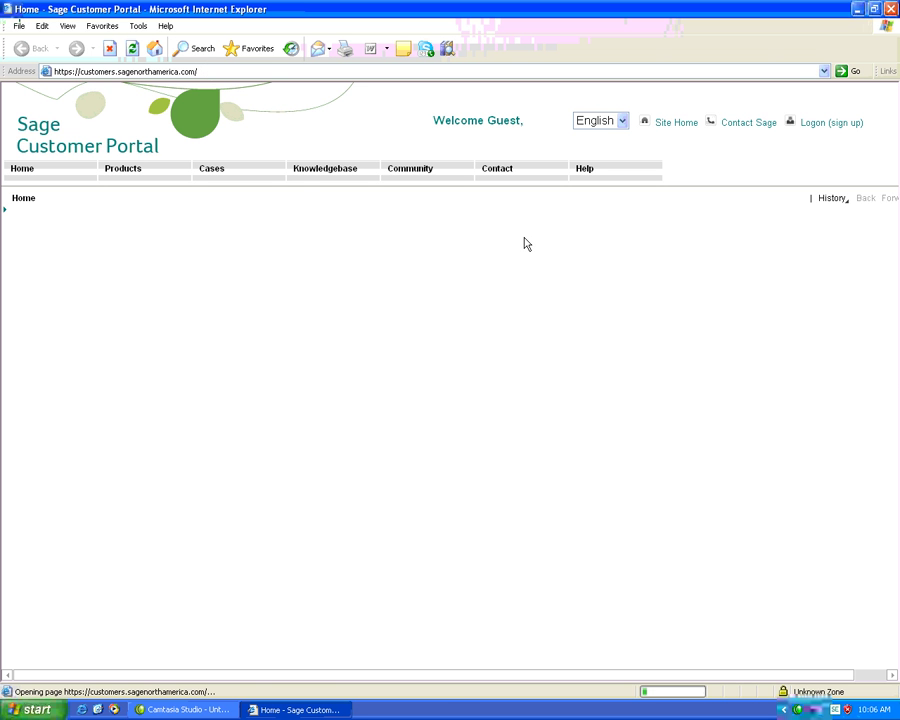
Follow the Logon (sign up) link to reach the Customer Logon page.
{"action": "left_click", "coordinate": [821, 126]}
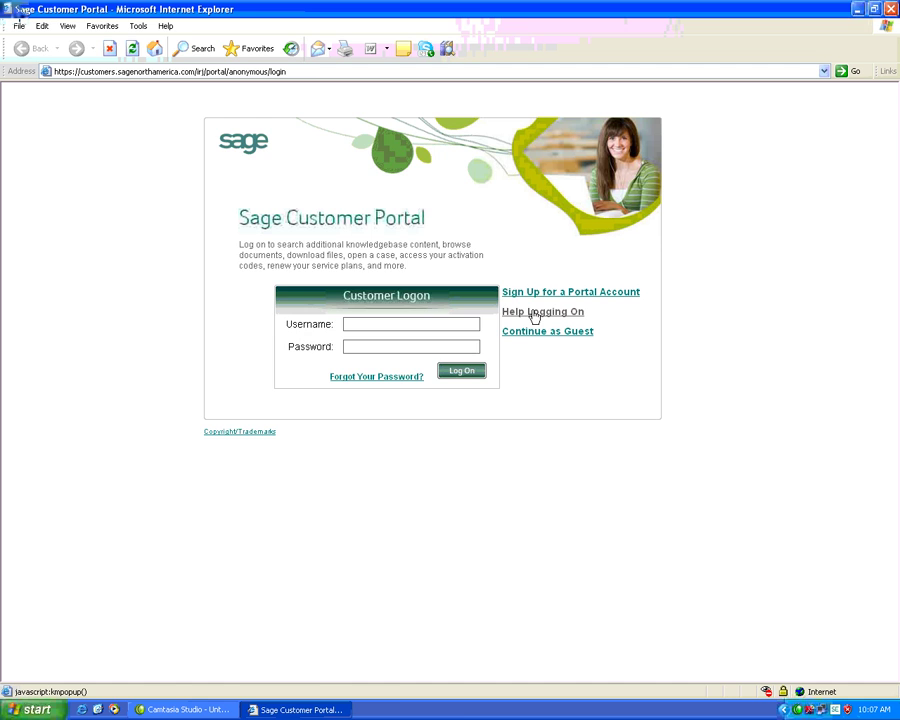
{"action": "left_click", "coordinate": [535, 314]}
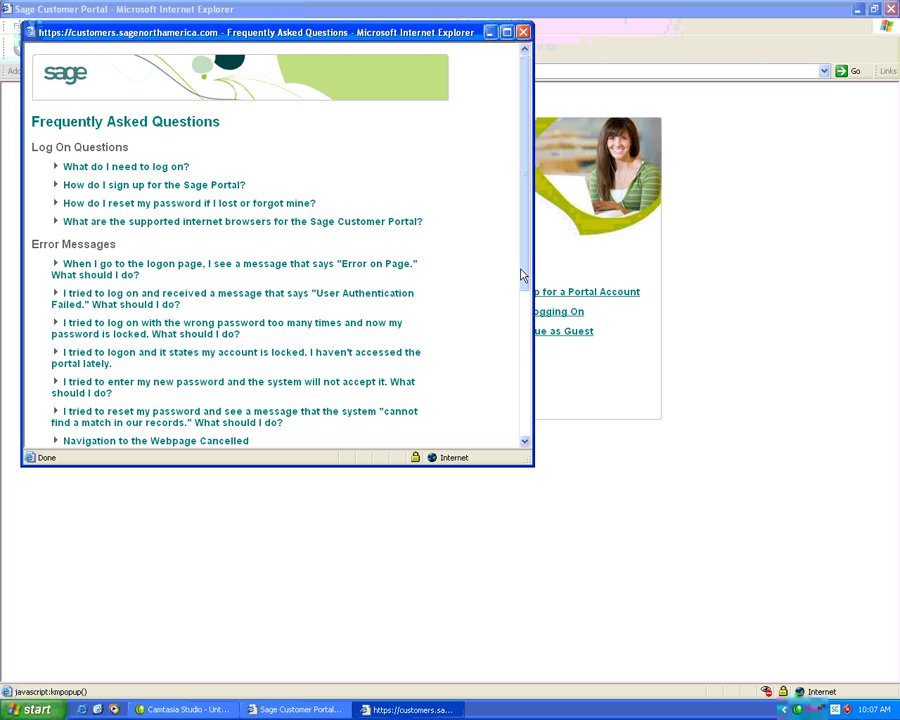
{"action": "left_click_drag", "start_coordinate": [521, 275], "coordinate": [310, 430]}
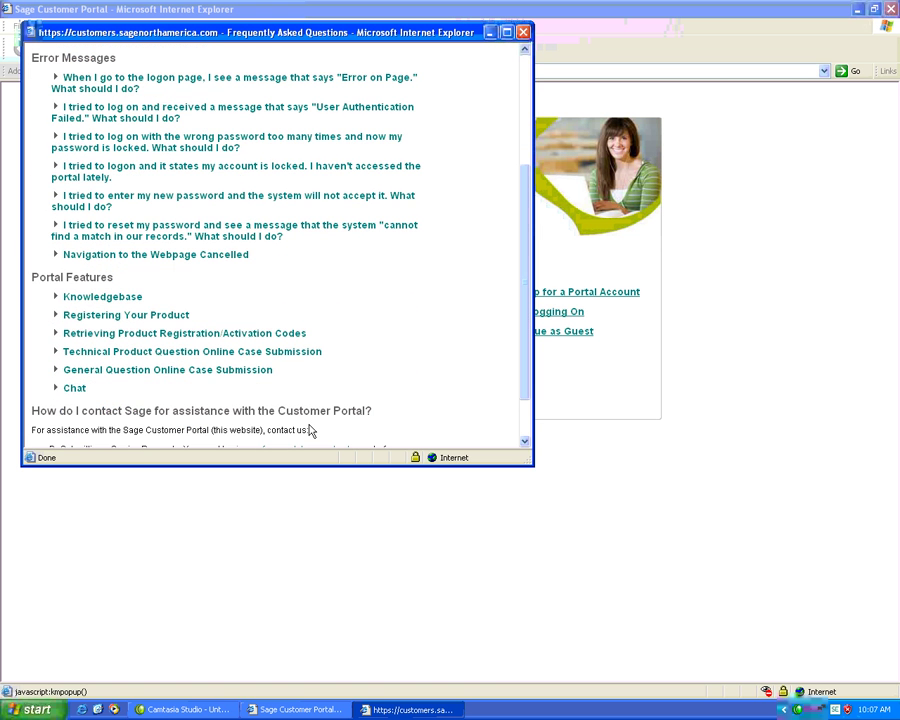
{"action": "left_click_drag", "start_coordinate": [524, 390], "coordinate": [519, 430]}
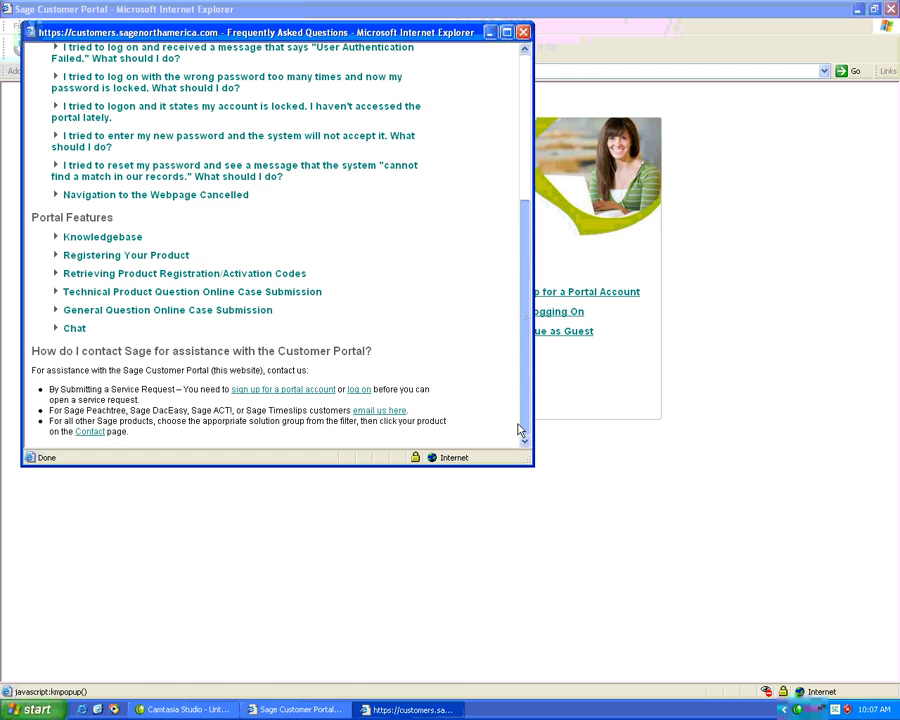
{"action": "left_click", "coordinate": [523, 33]}
Sign in with the customer account e-mail and password, accepting both security prompts.
{"action": "left_click", "coordinate": [407, 324]}
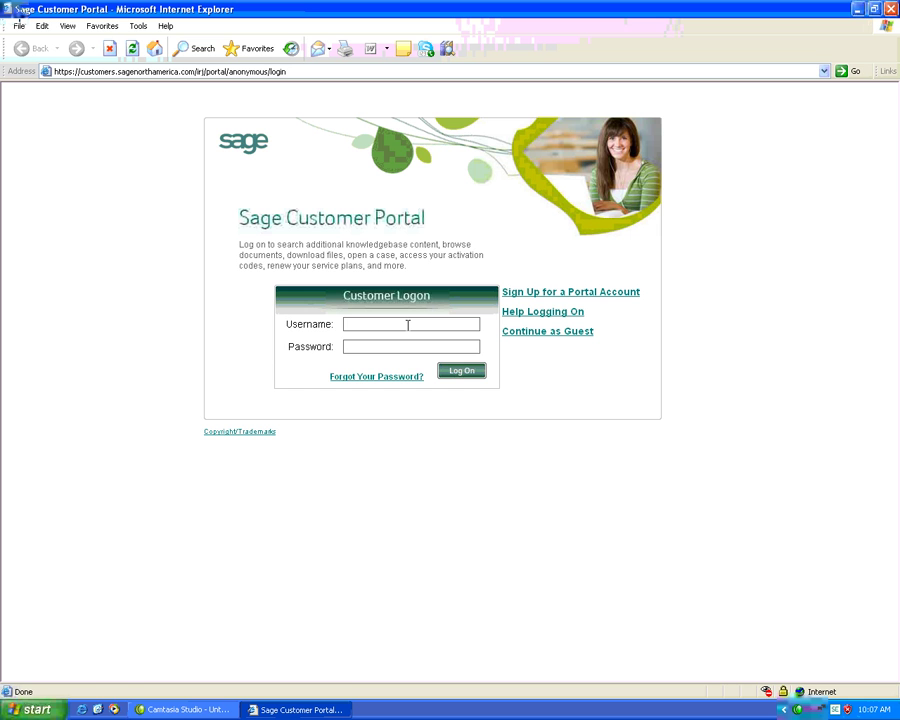
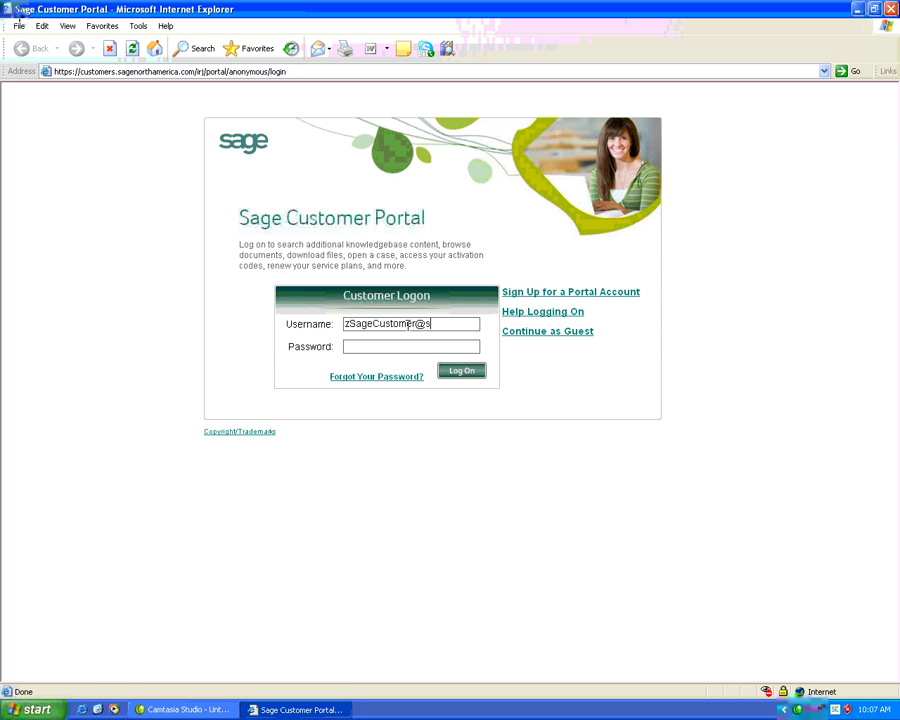
{"action": "key", "text": "Tab"}
{"action": "type", "text": "password1"}
{"action": "key", "text": "Return"}
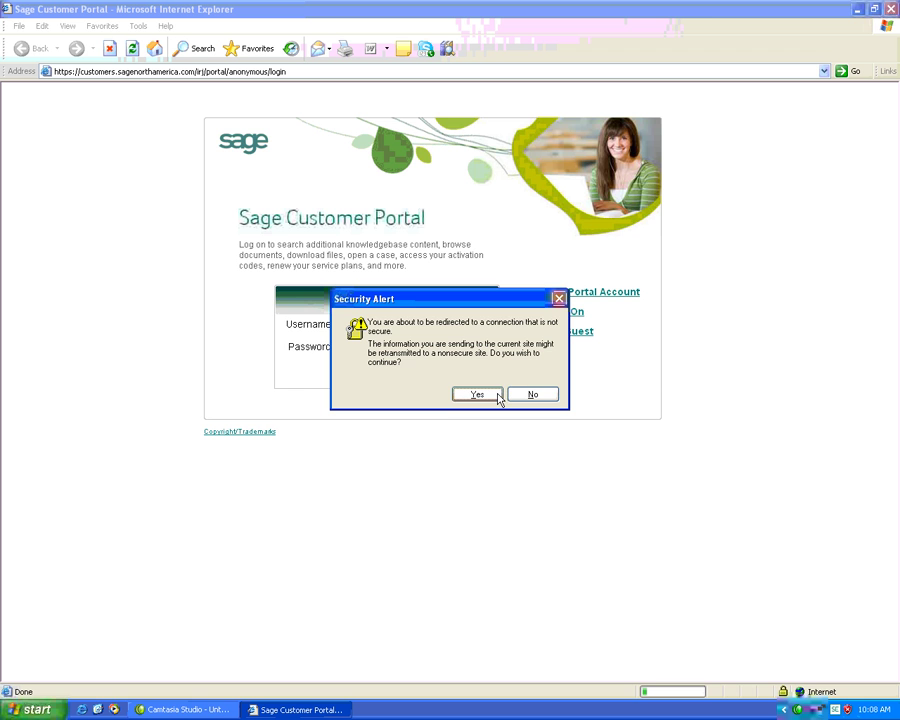
{"action": "left_click", "coordinate": [477, 394]}
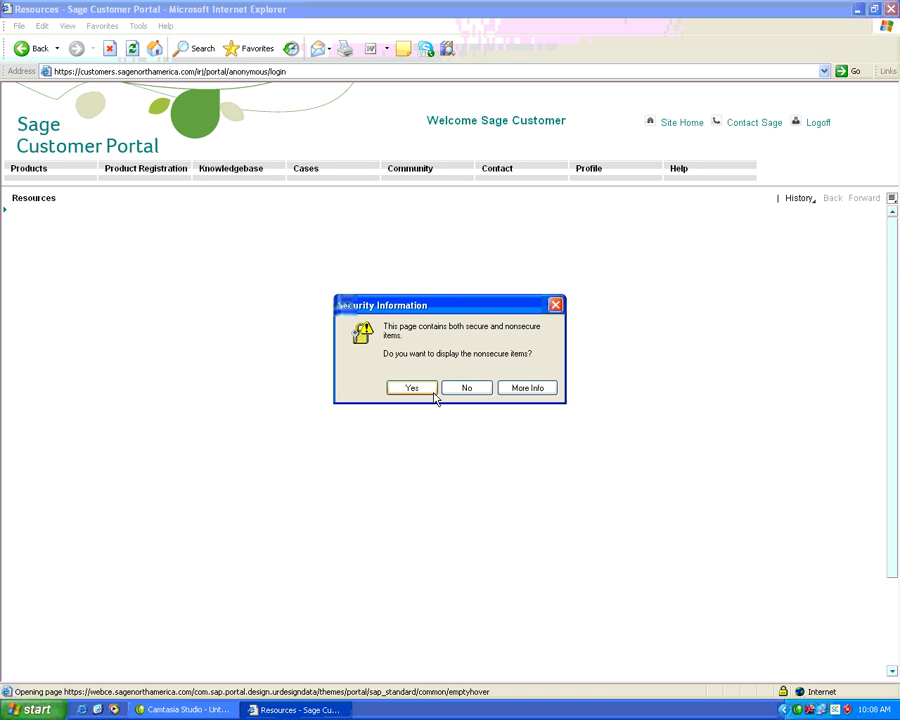
{"action": "left_click", "coordinate": [431, 393]}
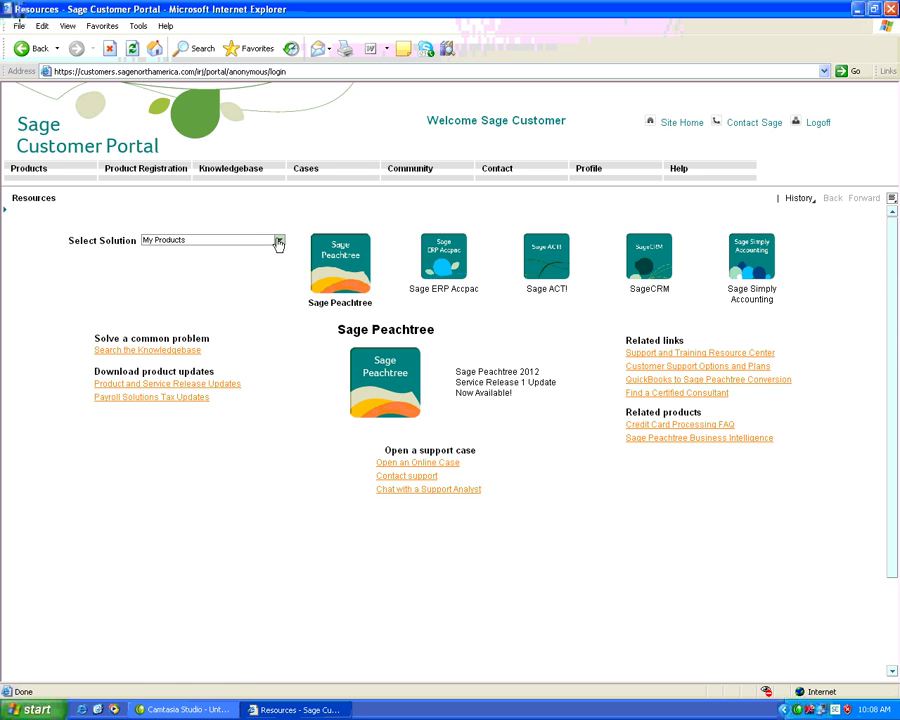
Filter the solutions to Accounting and select the Sage BusinessVision Accounting tile.
{"action": "left_click", "coordinate": [279, 243]}
{"action": "left_click", "coordinate": [279, 242]}
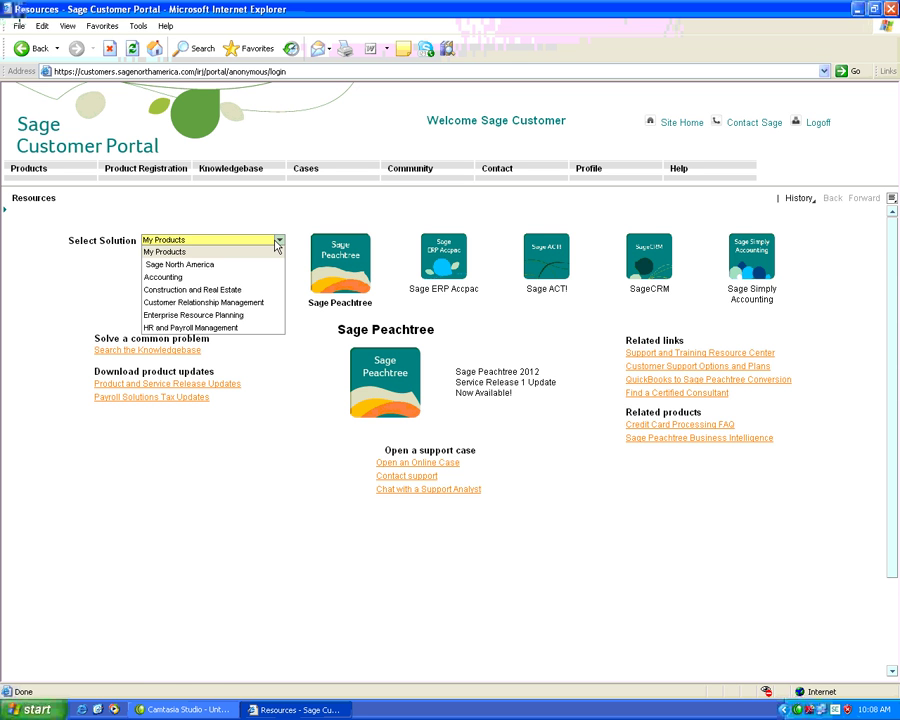
{"action": "left_click", "coordinate": [171, 279]}
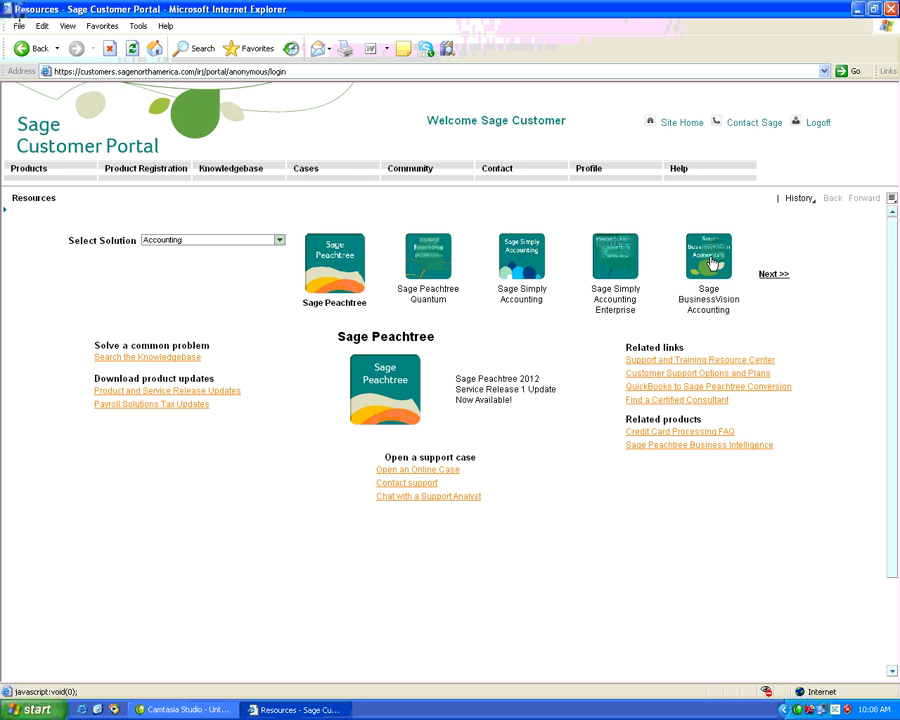
{"action": "left_click", "coordinate": [711, 263]}
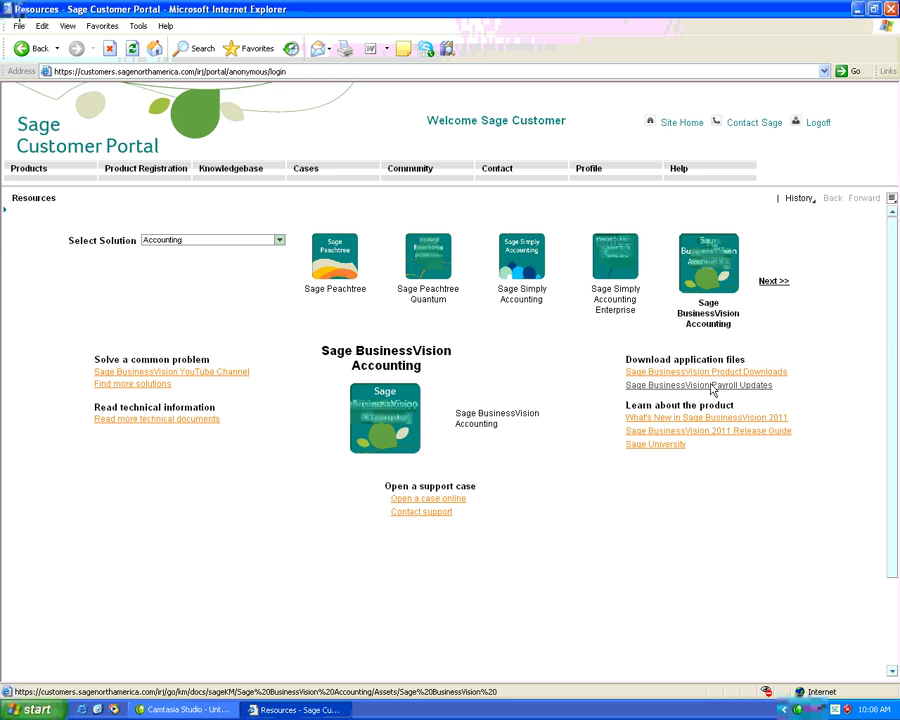
Open Sage BusinessVision Payroll Updates and scroll to the January 2012 v2011 (v7.51) entry.
{"action": "left_click", "coordinate": [712, 386]}
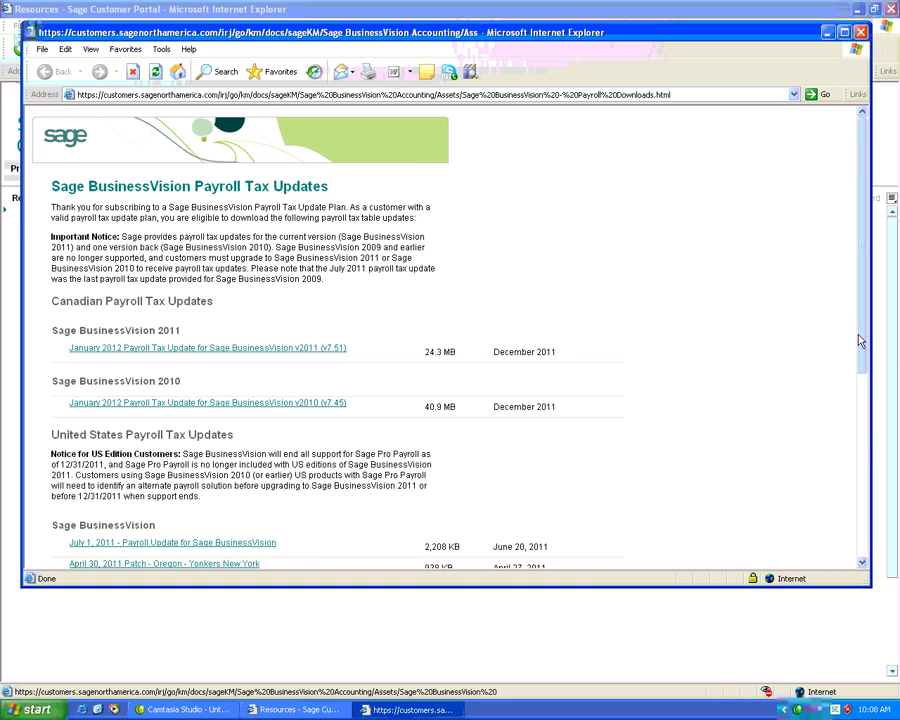
{"action": "left_click_drag", "start_coordinate": [860, 347], "coordinate": [860, 379]}
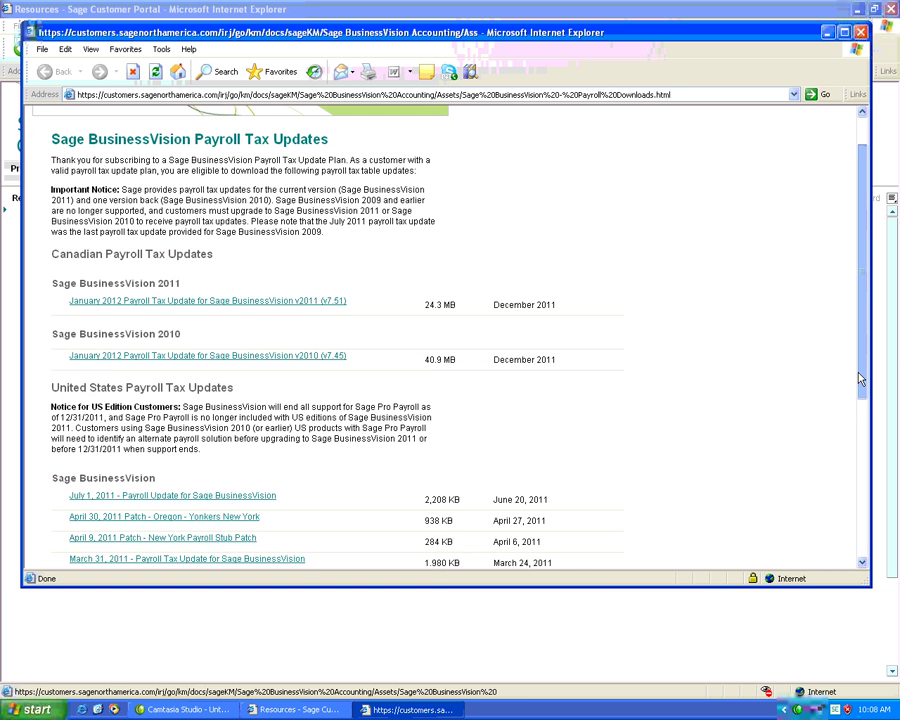
{"action": "scroll", "coordinate": [791, 376], "scroll_direction": "down", "scroll_amount": 1}
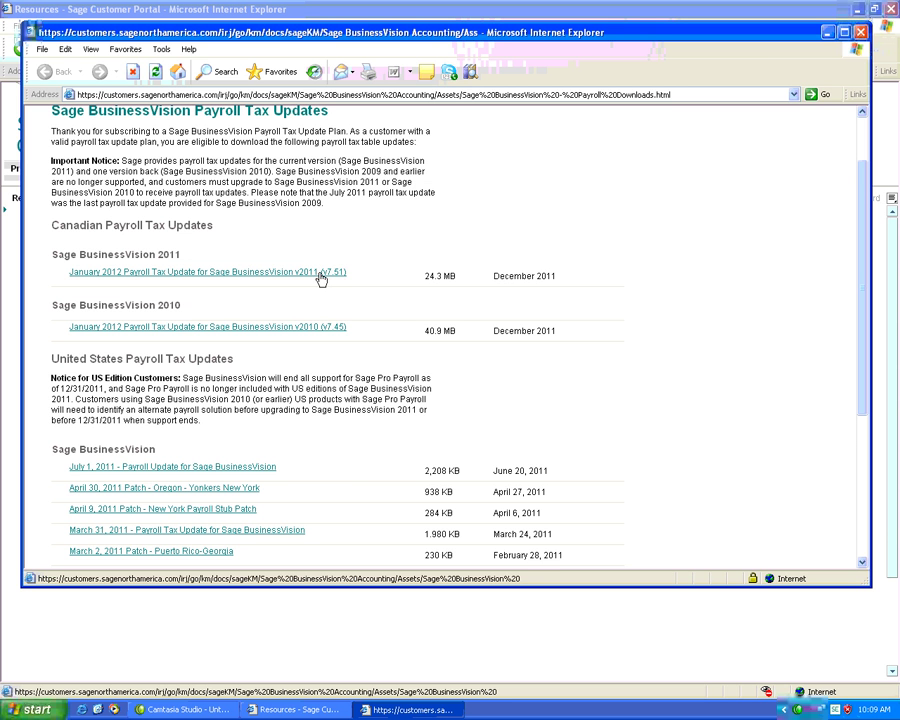
Save the January 2012 v2011 (v7.51) payroll update file to the Desktop.
{"action": "left_click", "coordinate": [321, 279]}
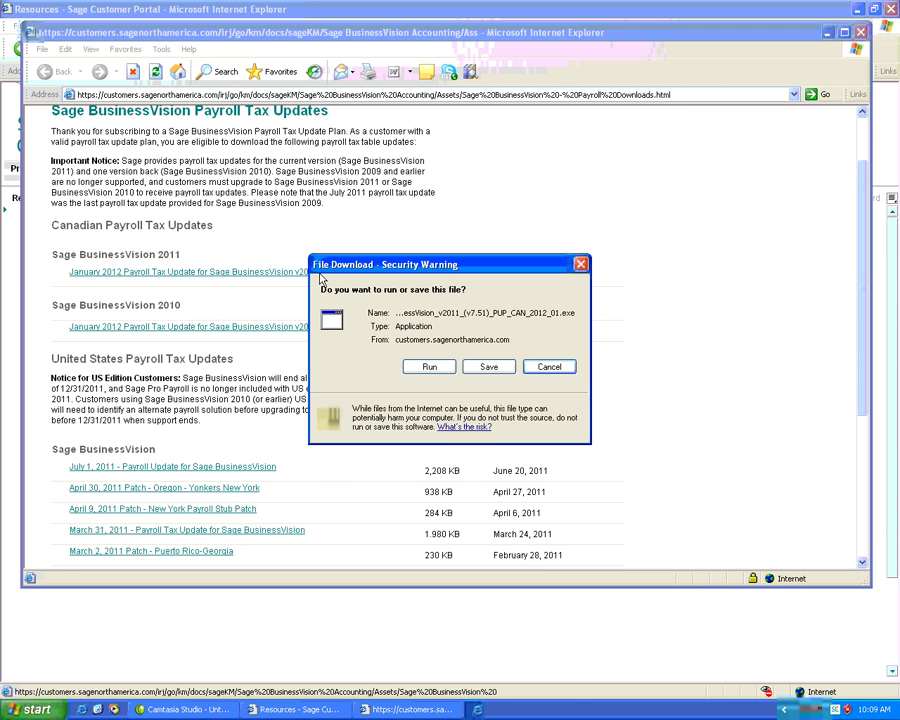
{"action": "left_click", "coordinate": [487, 367]}
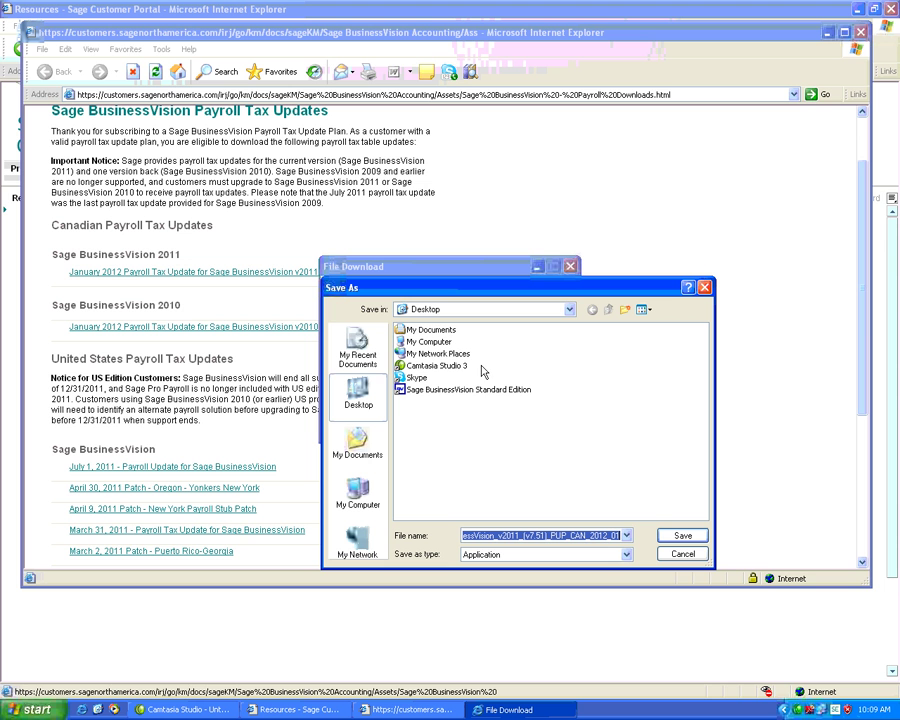
{"action": "left_click", "coordinate": [677, 537]}
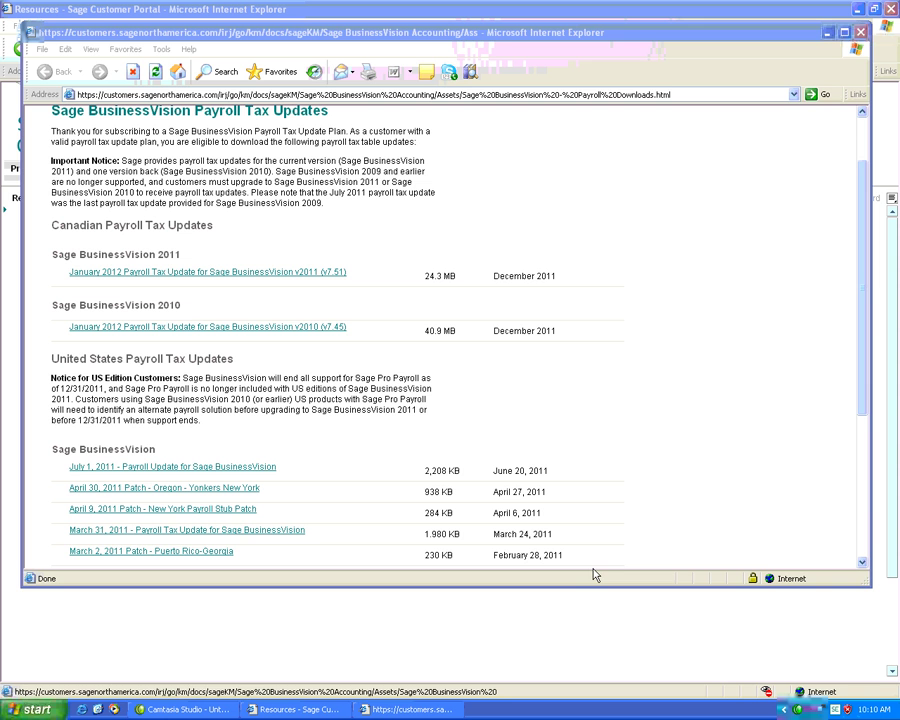
Minimize both browser windows and select the downloaded PUP_CAN_2012_01 update icon on the desktop.
{"action": "left_click", "coordinate": [828, 32]}
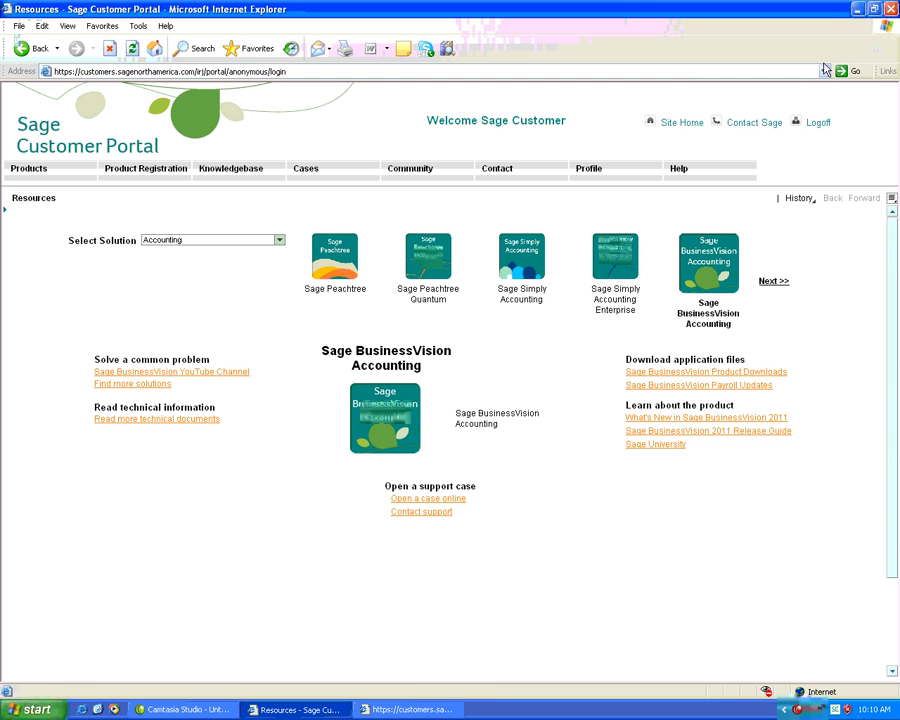
{"action": "left_click", "coordinate": [859, 9]}
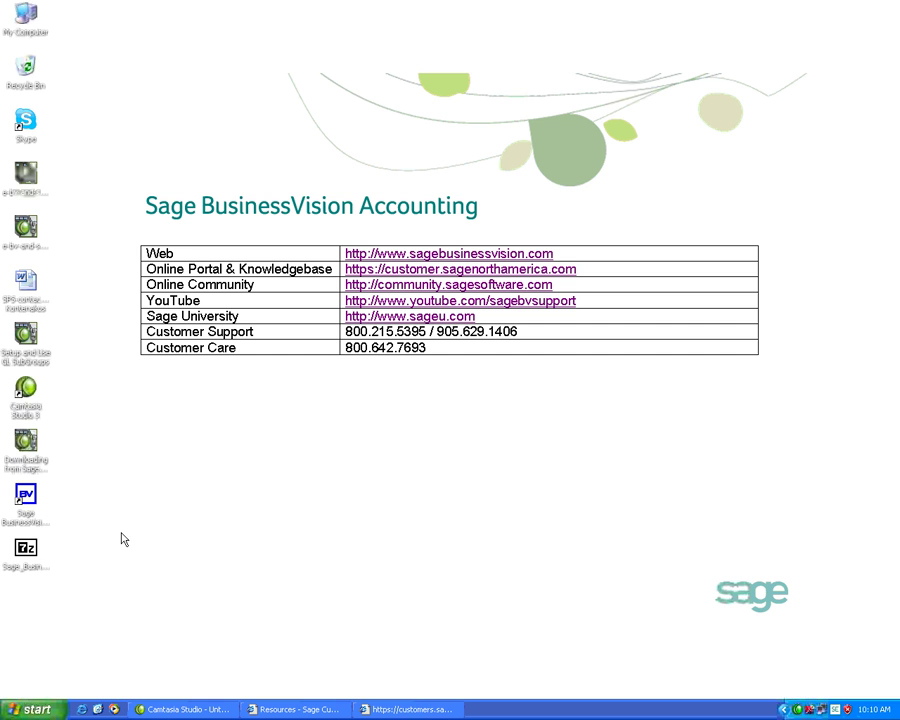
{"action": "left_click", "coordinate": [28, 553]}
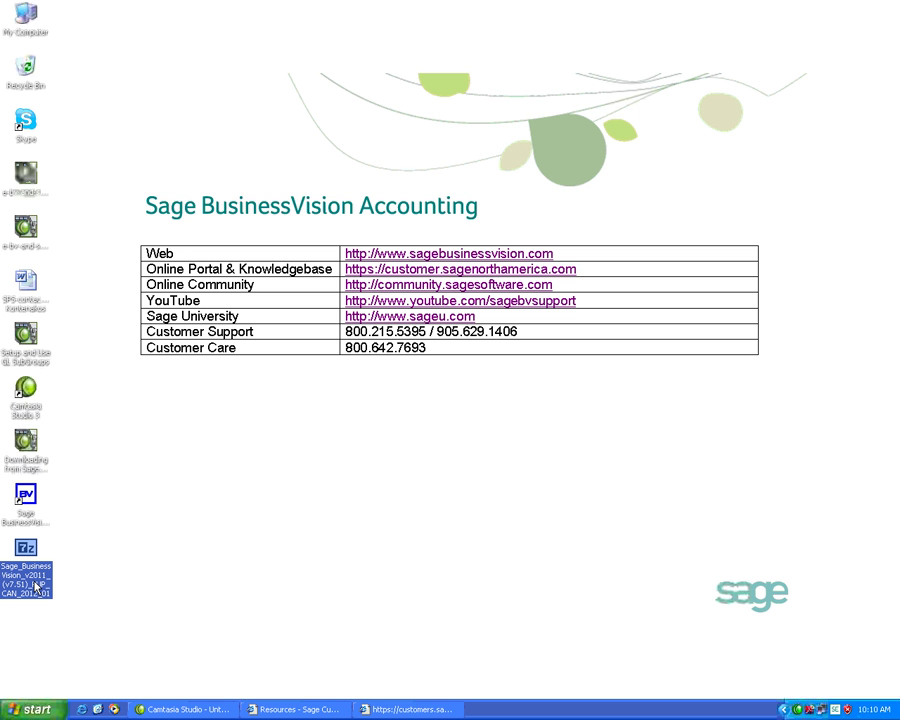
Close the Payroll Tax Updates window, log off the portal, and close Internet Explorer.
{"action": "left_click", "coordinate": [372, 709]}
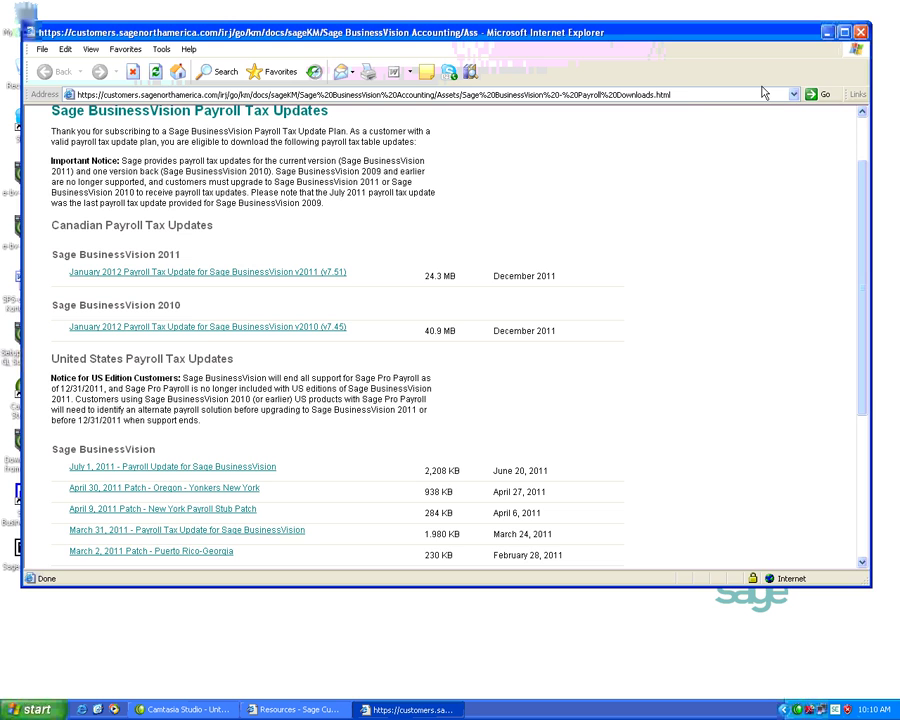
{"action": "left_click", "coordinate": [860, 32]}
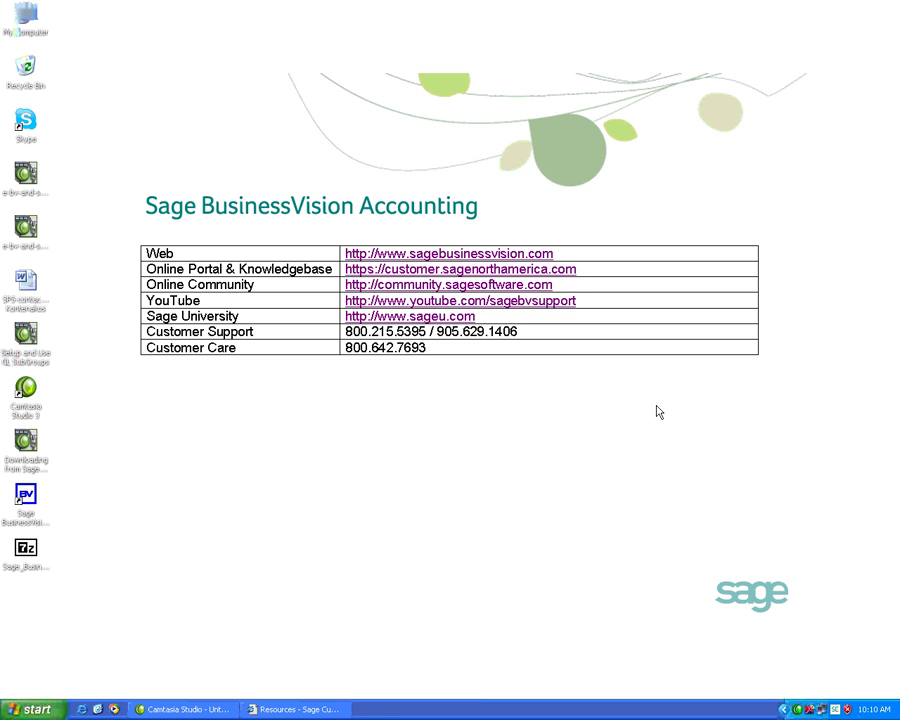
{"action": "left_click", "coordinate": [350, 709]}
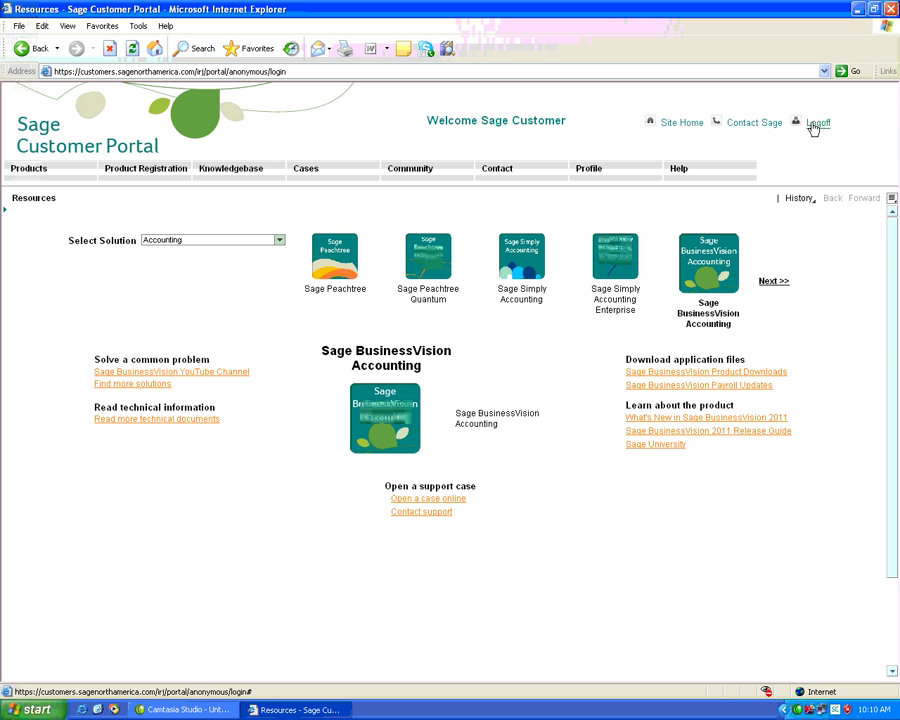
{"action": "left_click", "coordinate": [815, 124]}
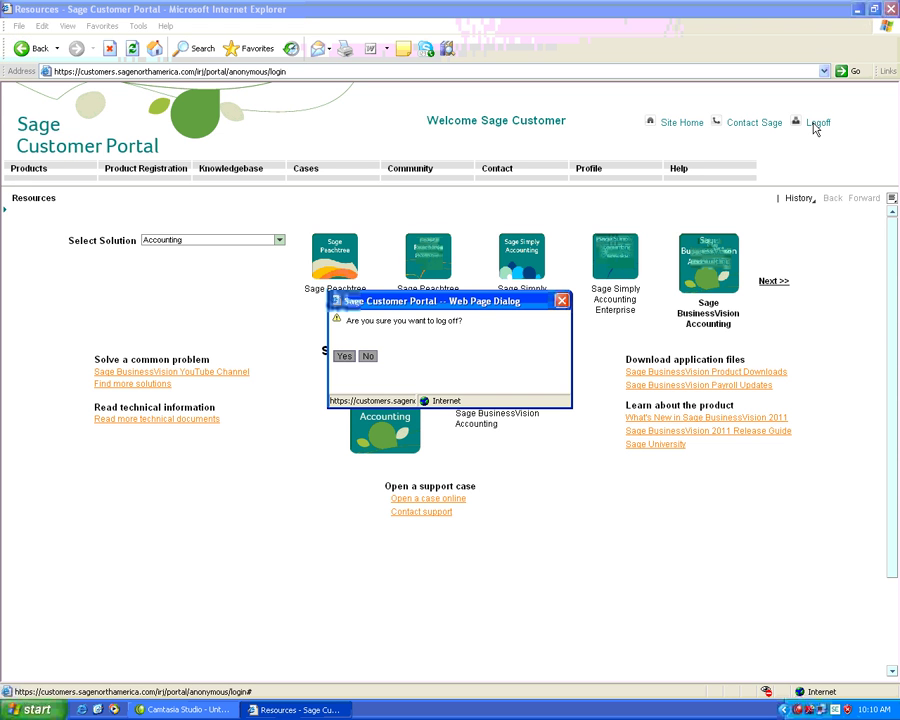
{"action": "left_click", "coordinate": [343, 357]}
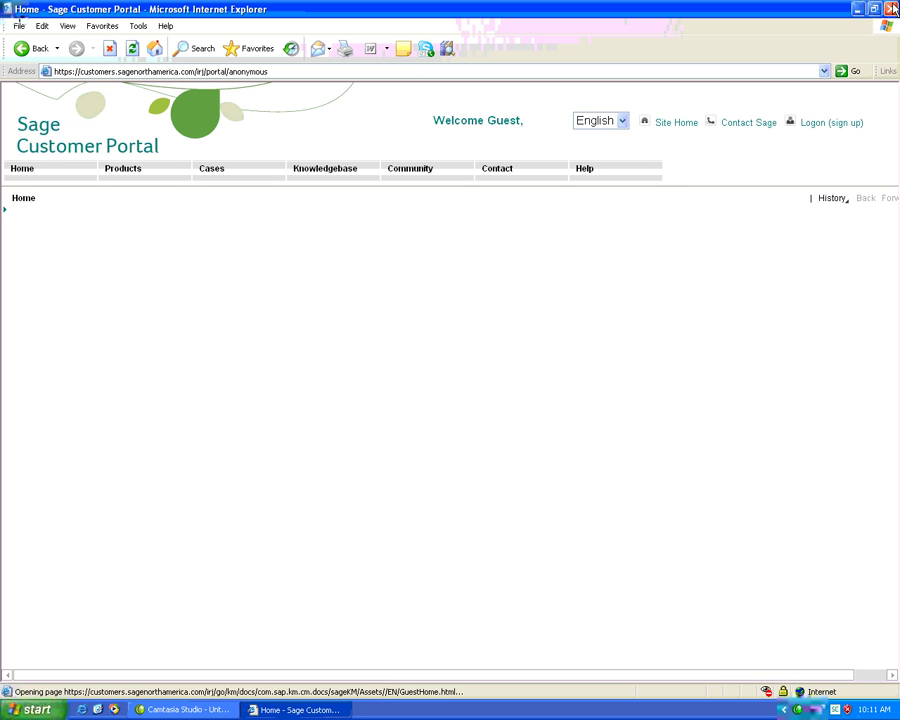
{"action": "left_click", "coordinate": [891, 9]}
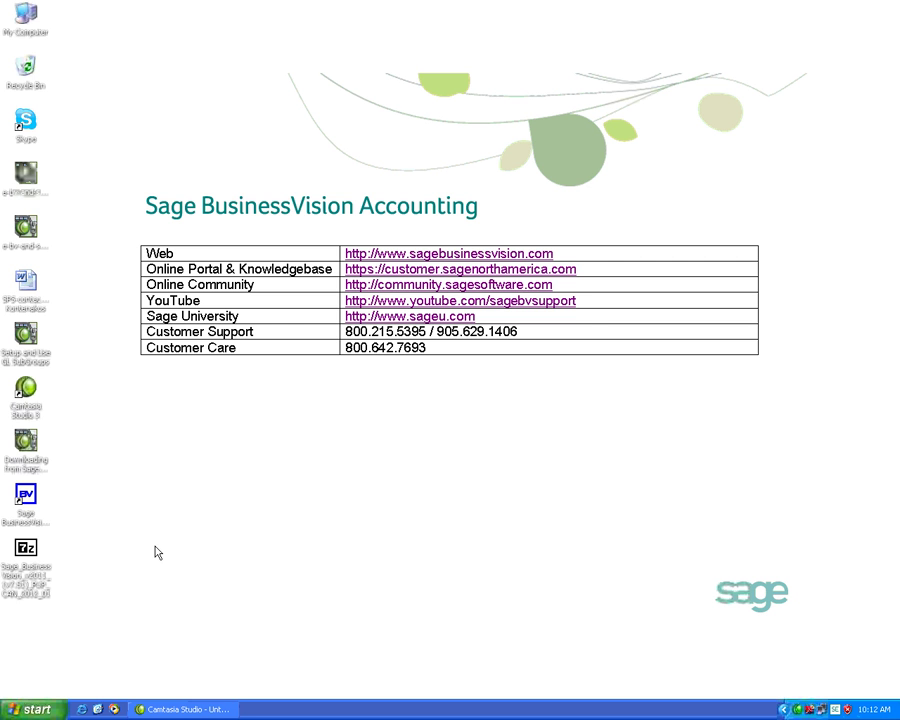
Run the Sage_BusinessVision update archive, extract it to the Desktop, and select the readme and Payroll V7.51 files.
{"action": "double_click", "coordinate": [29, 560]}
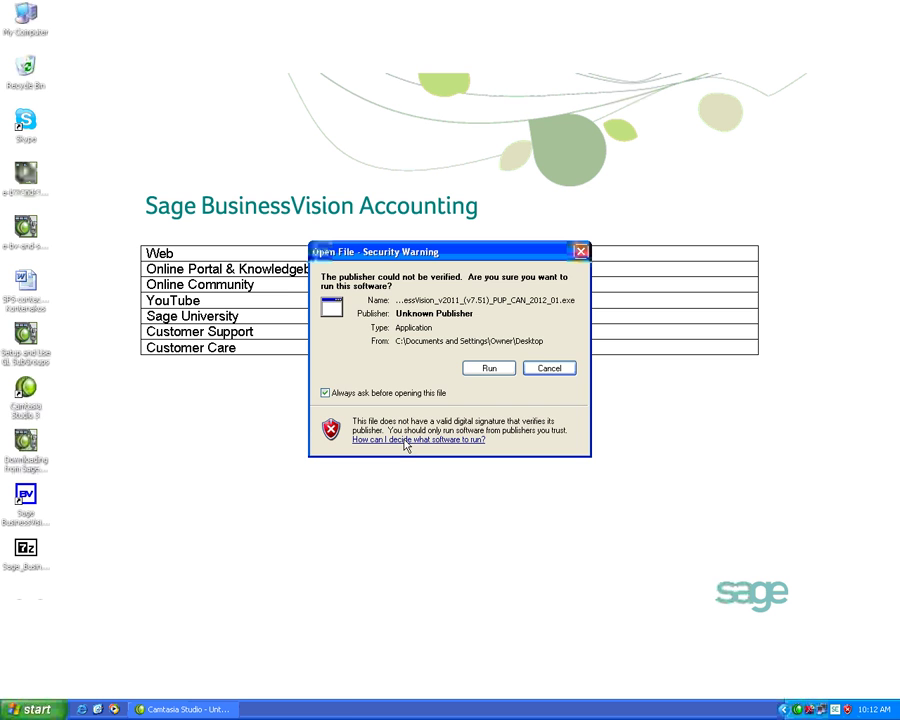
{"action": "left_click", "coordinate": [494, 371]}
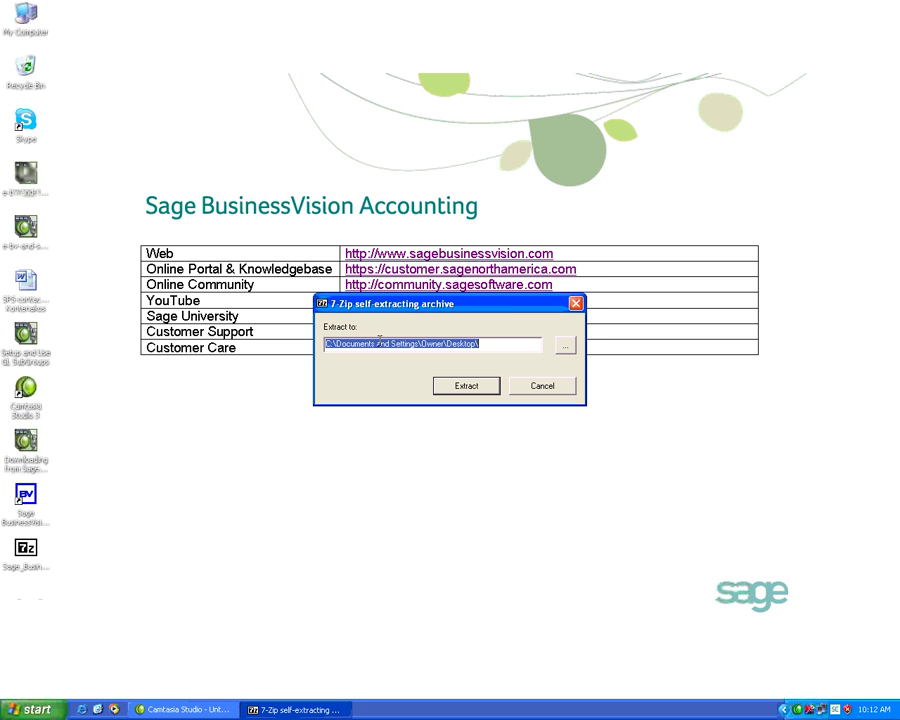
{"action": "left_click", "coordinate": [460, 390]}
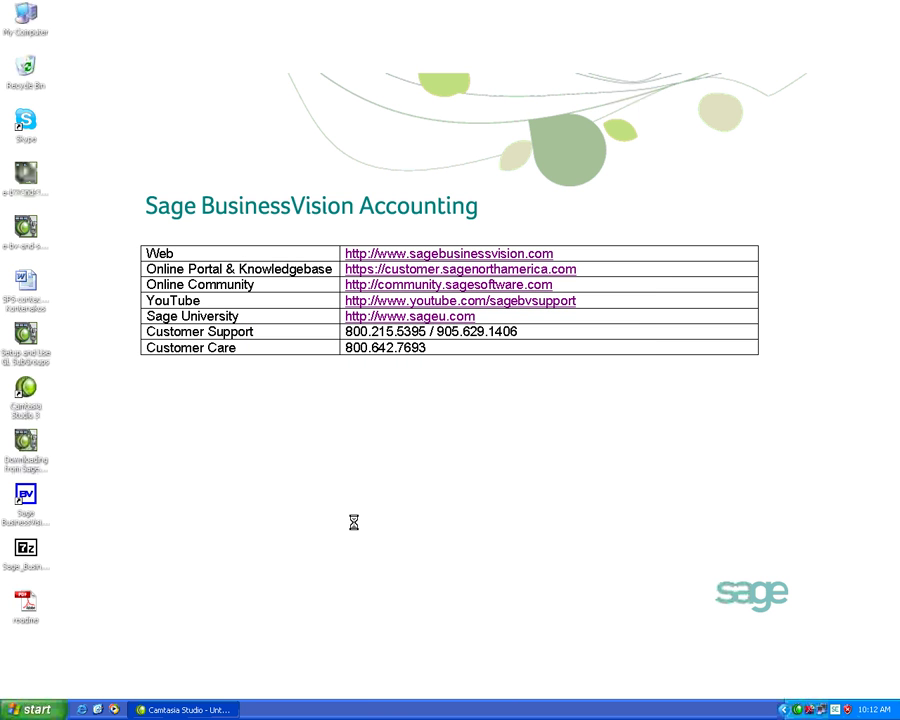
{"action": "left_click", "coordinate": [33, 607]}
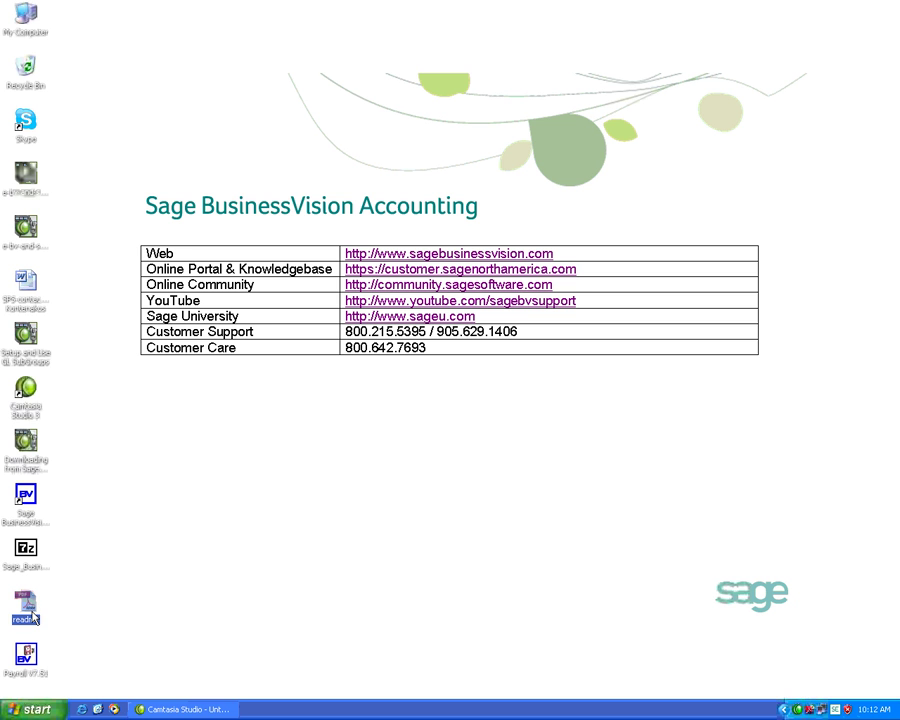
{"action": "key", "text": "Down"}
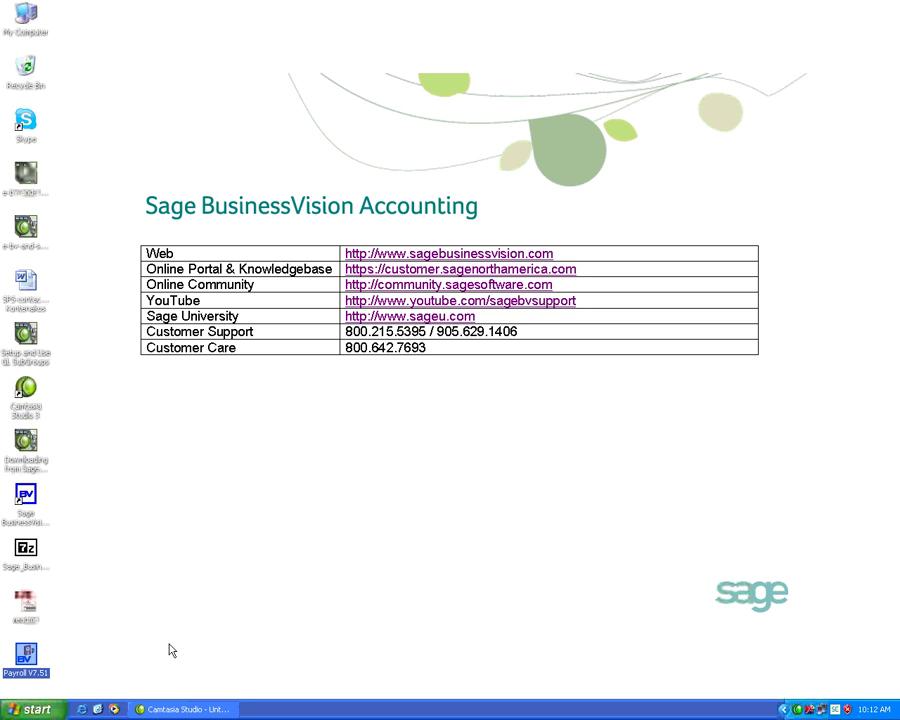
{"action": "double_click", "coordinate": [36, 607]}
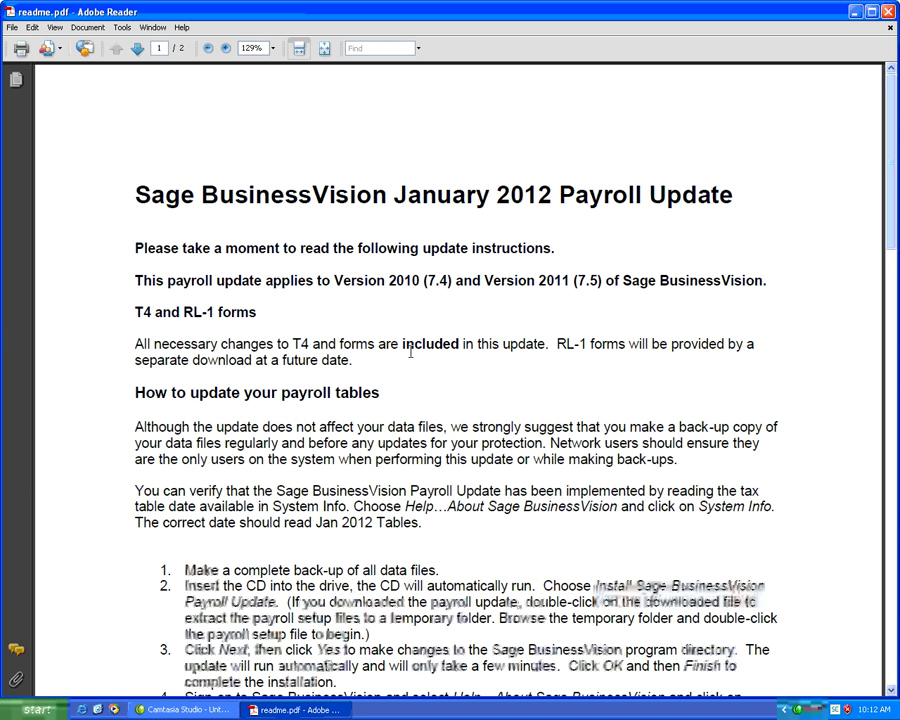
{"action": "scroll", "coordinate": [410, 352], "scroll_direction": "down", "scroll_amount": 1}
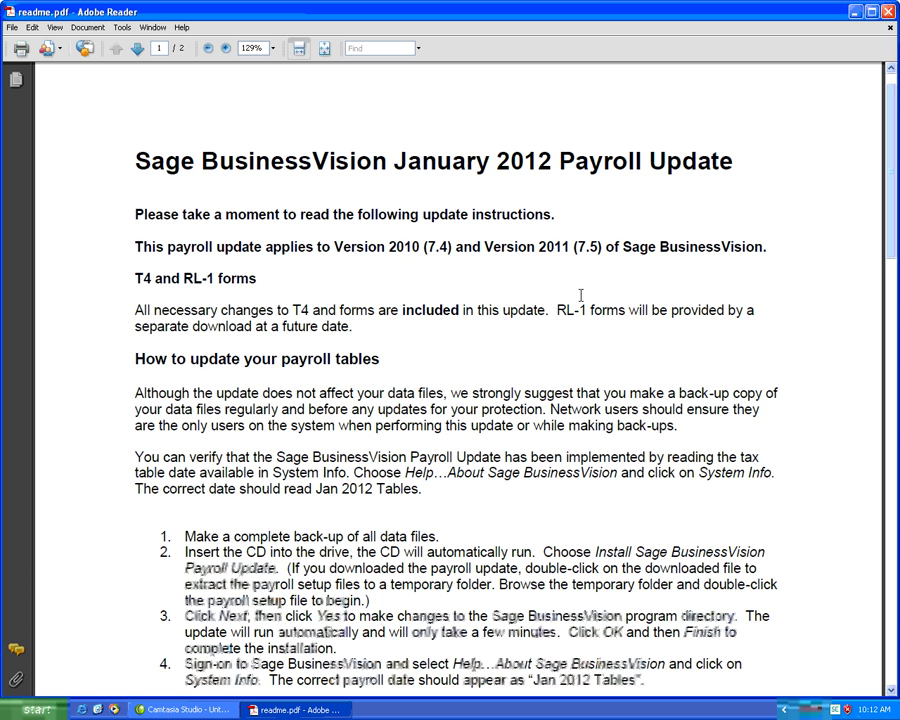
{"action": "scroll", "coordinate": [583, 317], "scroll_direction": "down", "scroll_amount": 2}
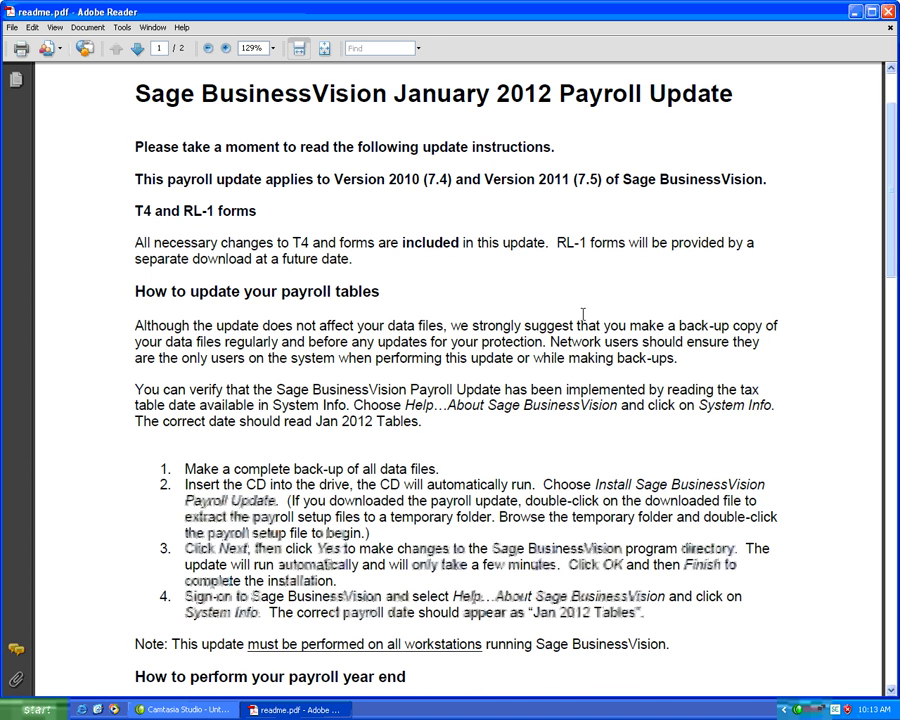
{"action": "scroll", "coordinate": [583, 315], "scroll_direction": "down", "scroll_amount": 3}
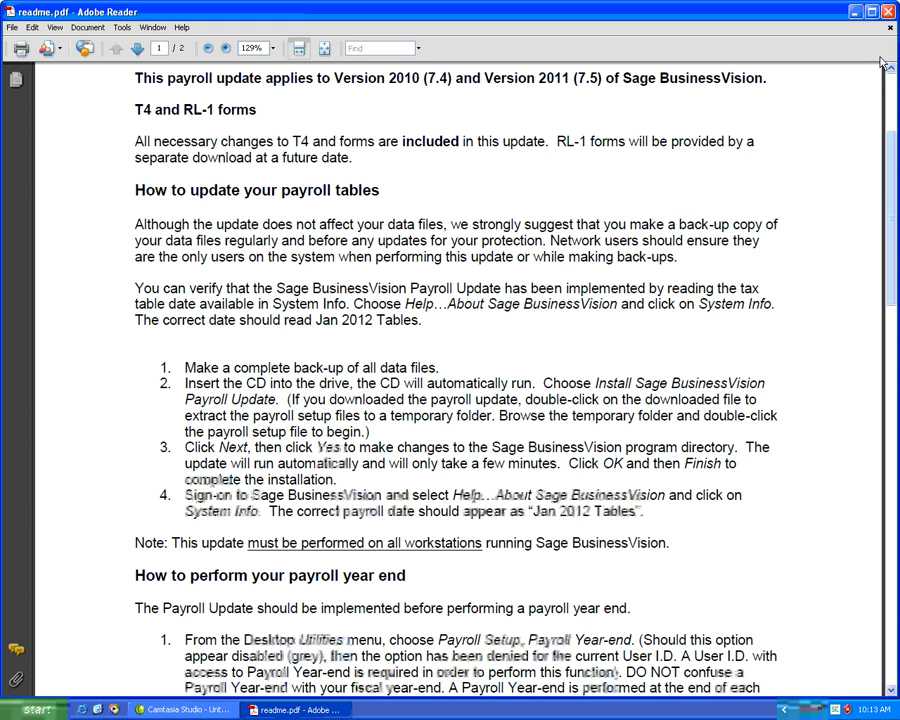
{"action": "left_click", "coordinate": [887, 13]}
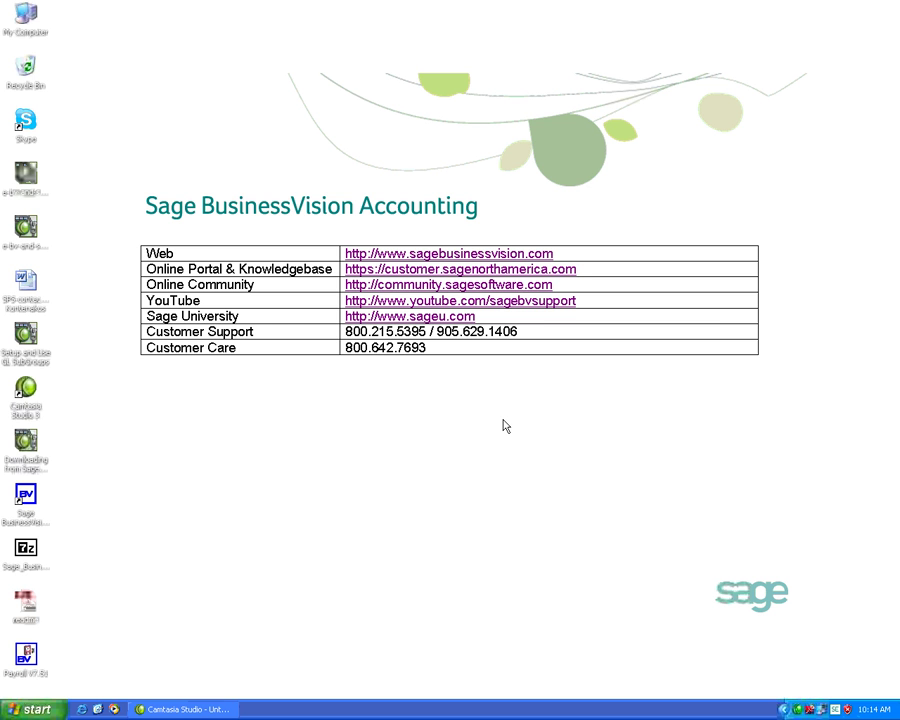
Run the Payroll V7.51 installer, approve the program directory change, and choose to restart later.
{"action": "left_click", "coordinate": [32, 663]}
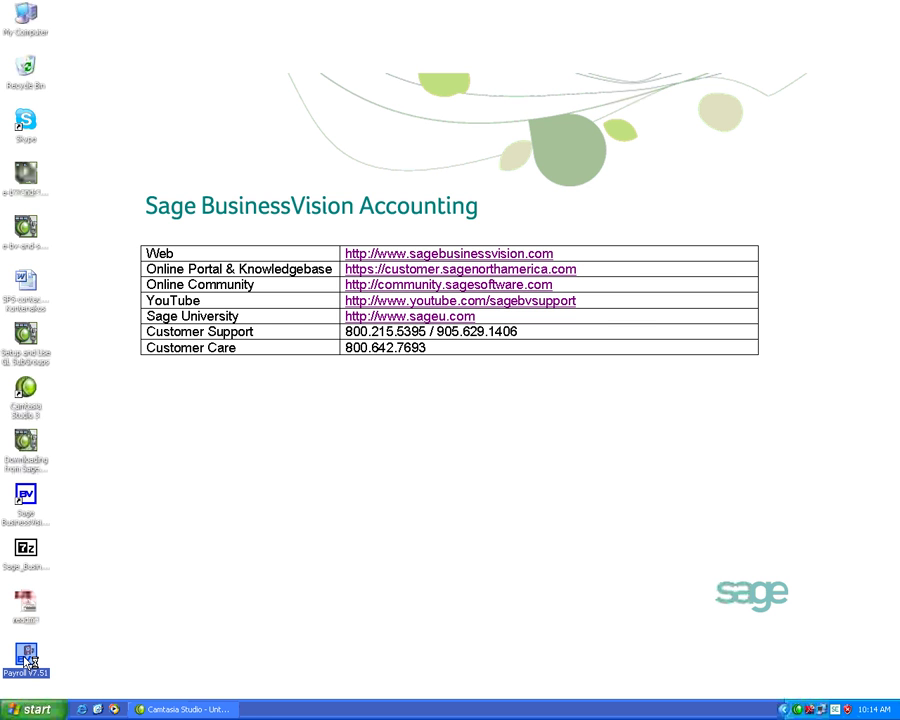
{"action": "double_click", "coordinate": [30, 662]}
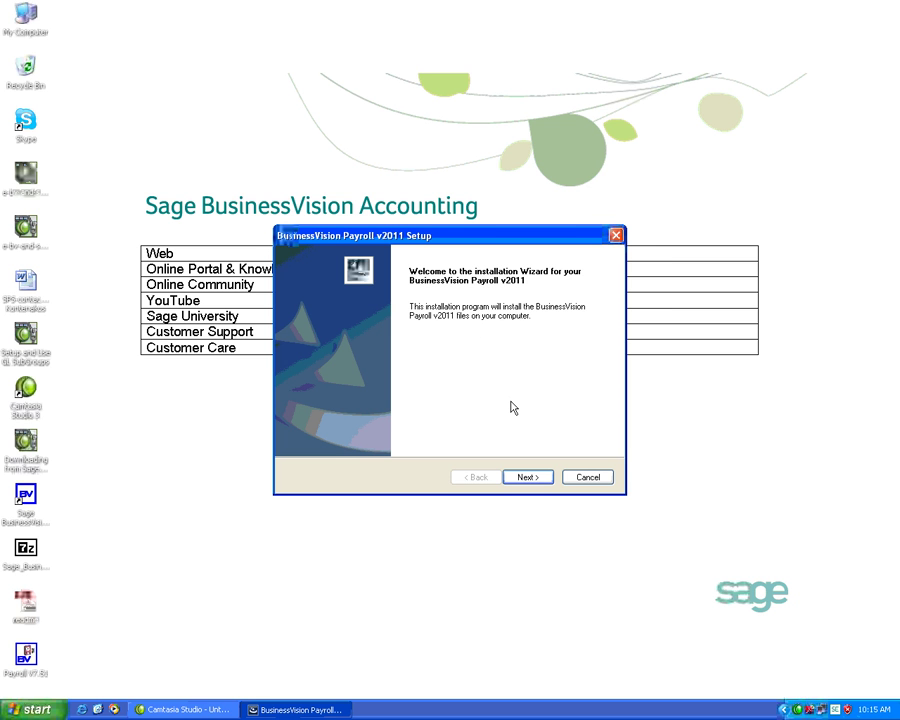
{"action": "left_click", "coordinate": [543, 478]}
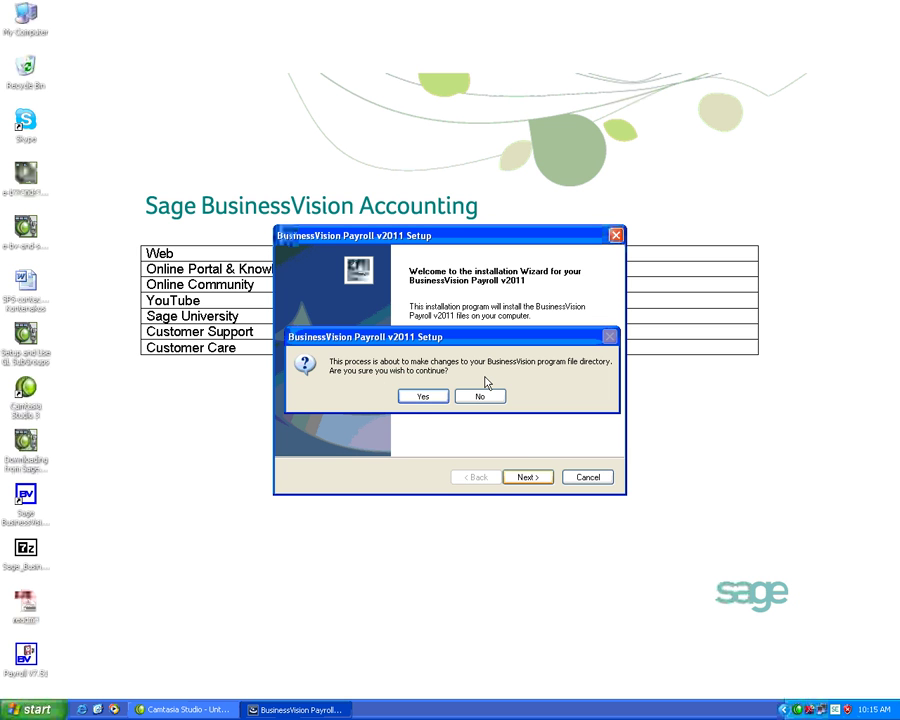
{"action": "left_click", "coordinate": [424, 397]}
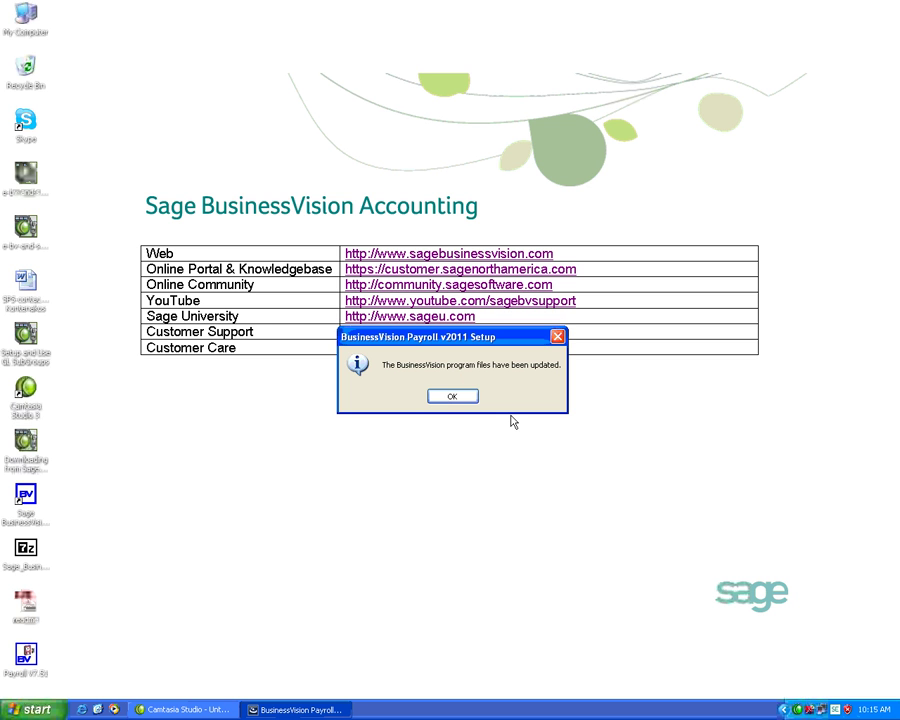
{"action": "left_click", "coordinate": [452, 397]}
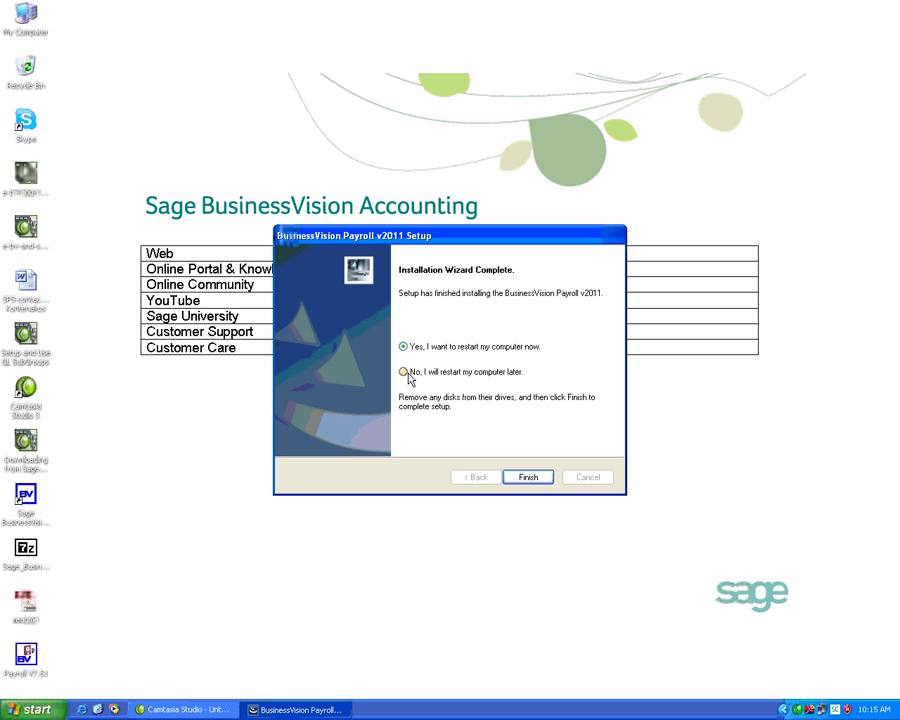
{"action": "left_click", "coordinate": [404, 372]}
{"action": "left_click", "coordinate": [521, 478]}
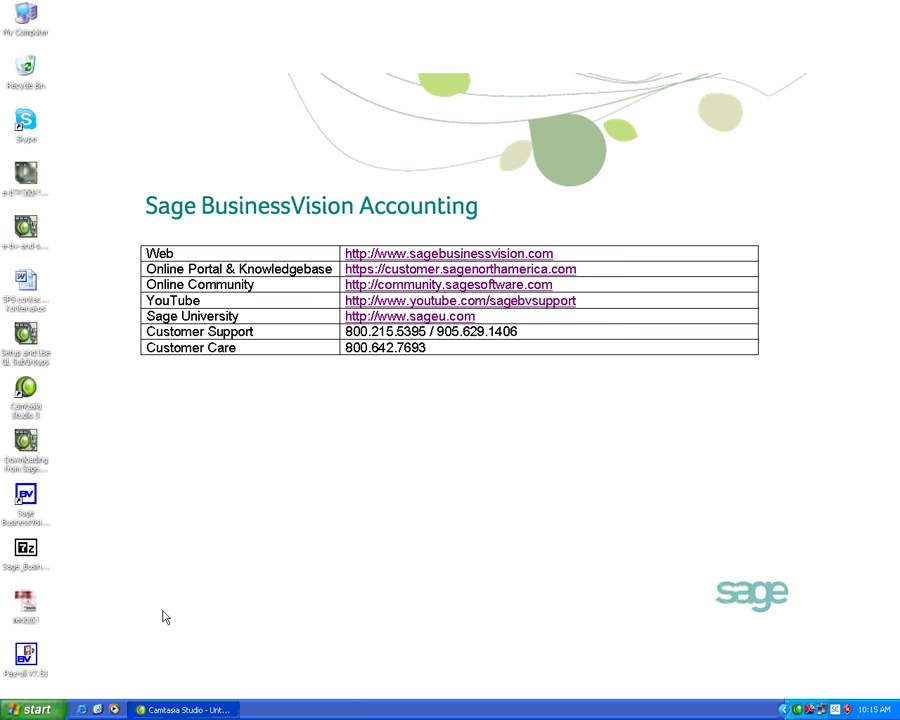
Launch Sage BusinessVision and select ABC Electronic Components Inc. at Company Selection.
{"action": "left_click", "coordinate": [33, 664]}
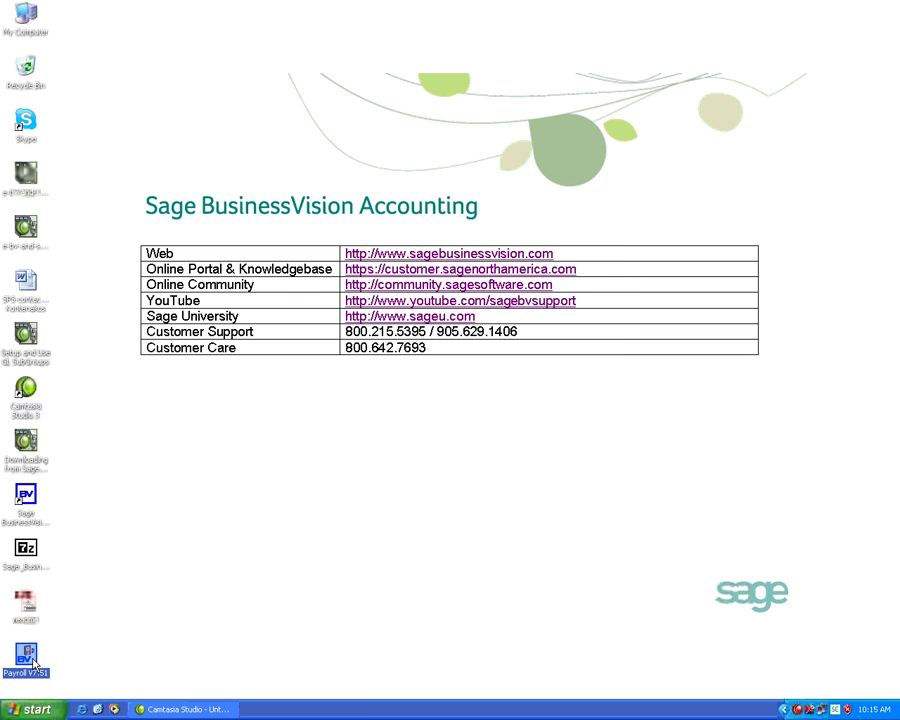
{"action": "double_click", "coordinate": [26, 505]}
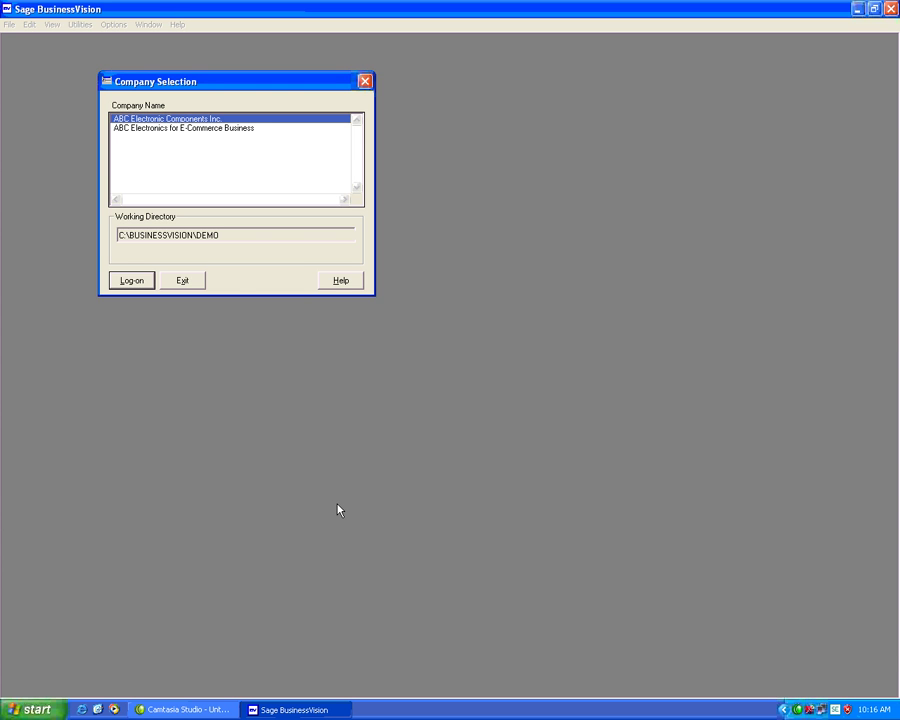
{"action": "key", "text": "Return"}
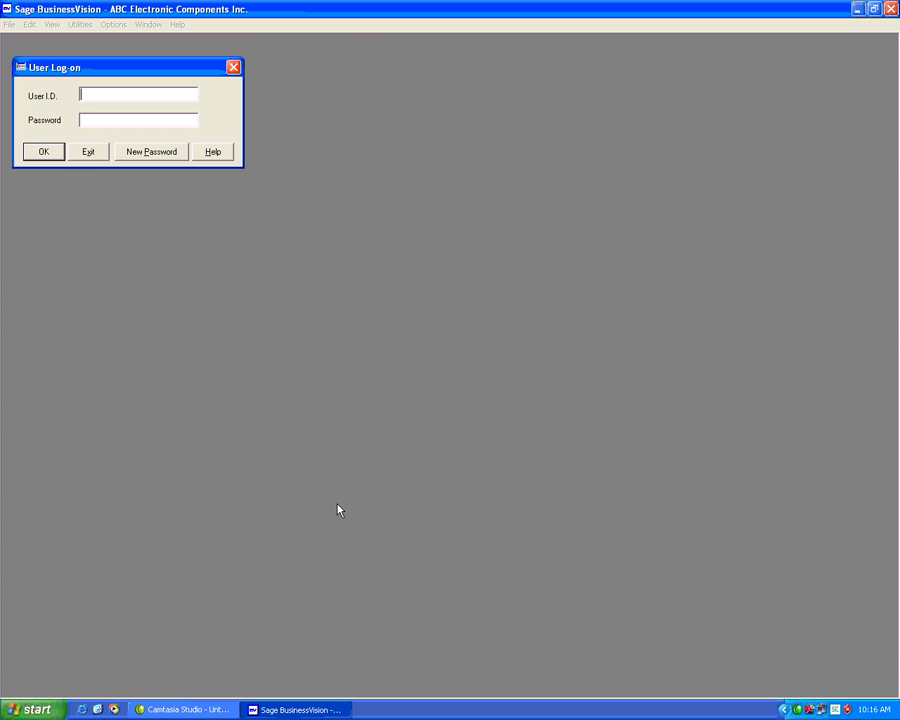
Log on with the user ID and password, and accept 06/17/02 as today's date.
{"action": "type", "text": "BUSINESS"}
{"action": "key", "text": "Tab"}
{"action": "type", "text": "*******"}
{"action": "key", "text": "Tab"}
{"action": "key", "text": "Return"}
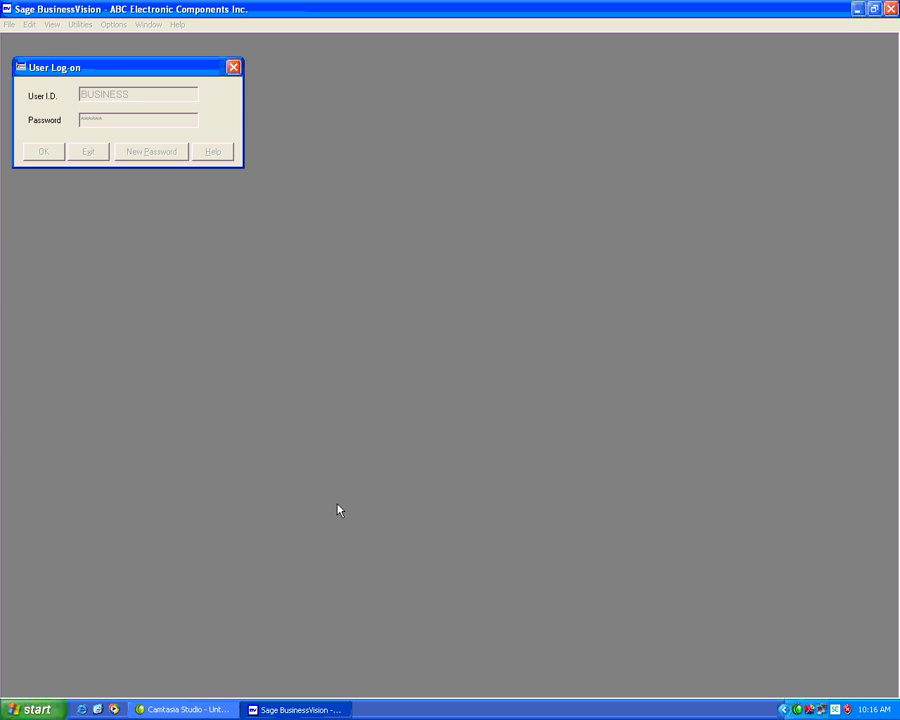
{"action": "key", "text": "Return"}
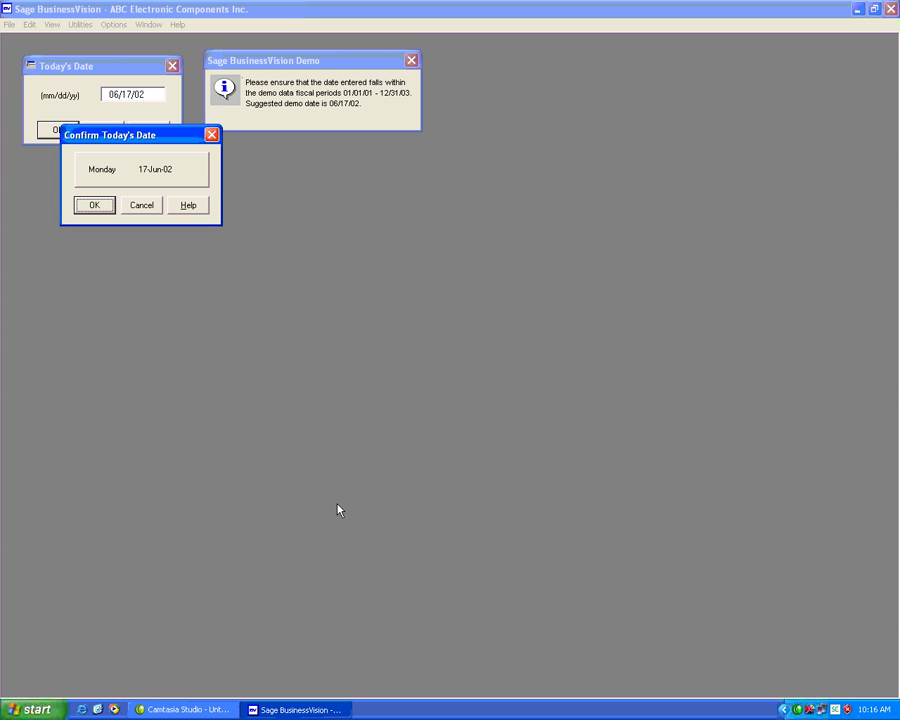
Confirm Monday 17-Jun-02, then check that About > System Info lists Jan 2012 payroll tables.
{"action": "left_click", "coordinate": [94, 205]}
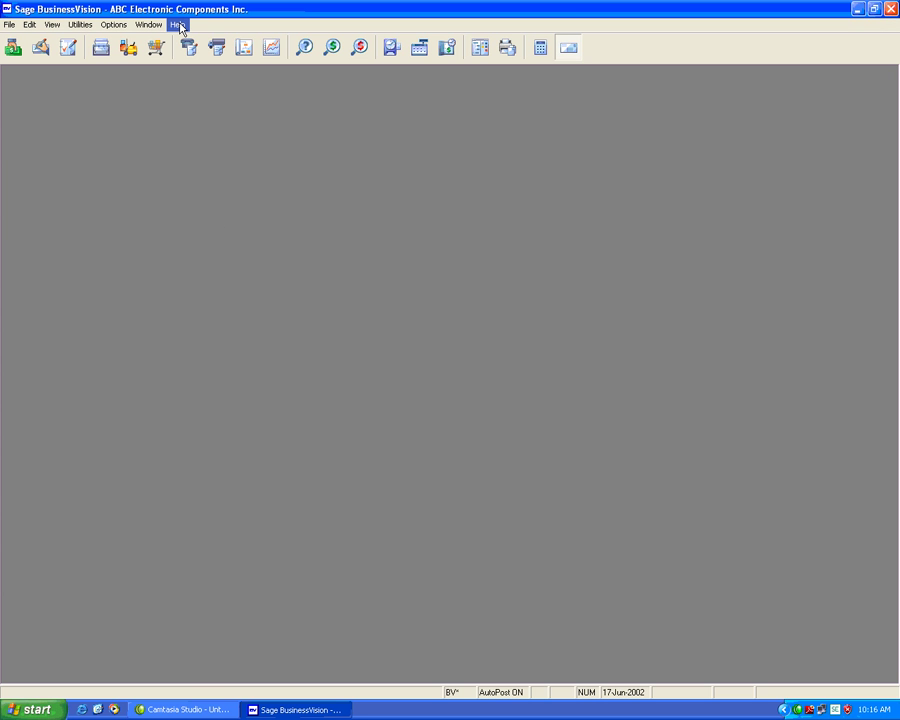
{"action": "left_click", "coordinate": [178, 24]}
{"action": "left_click", "coordinate": [233, 123]}
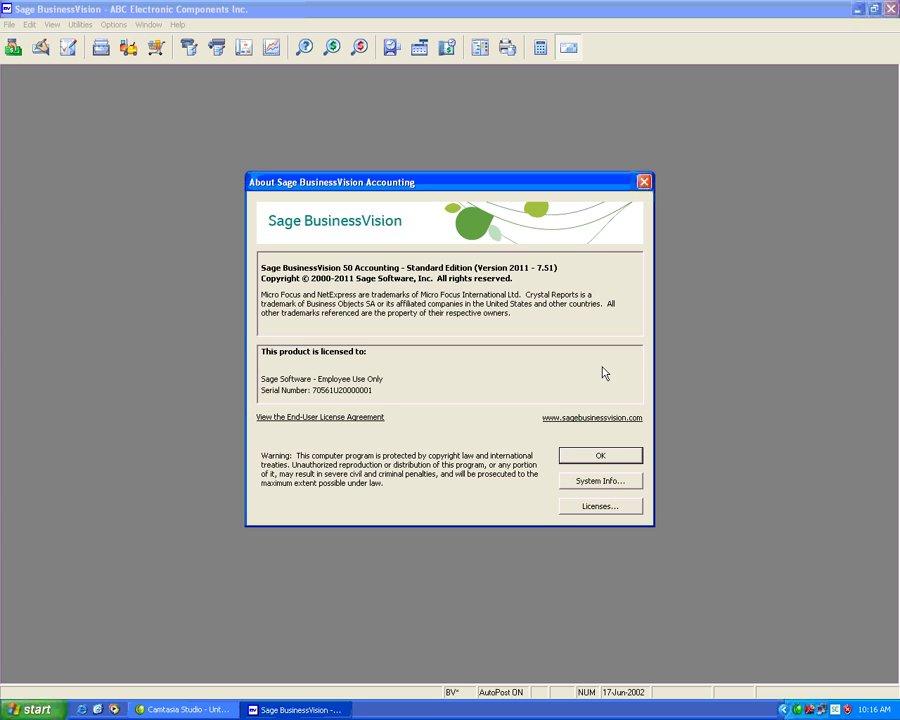
{"action": "left_click", "coordinate": [615, 483]}
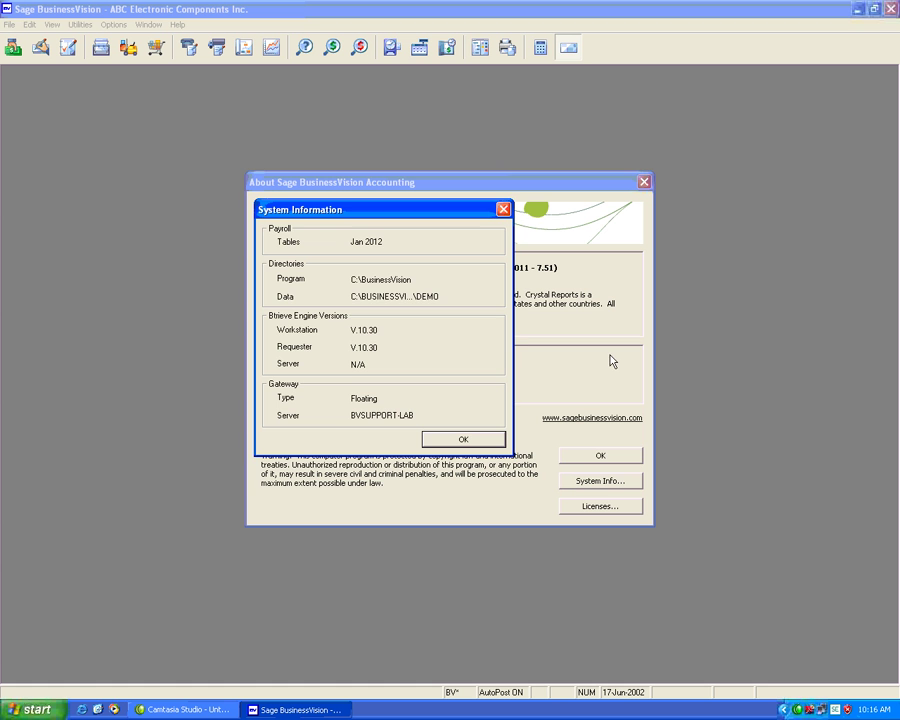
{"action": "left_click", "coordinate": [452, 447]}
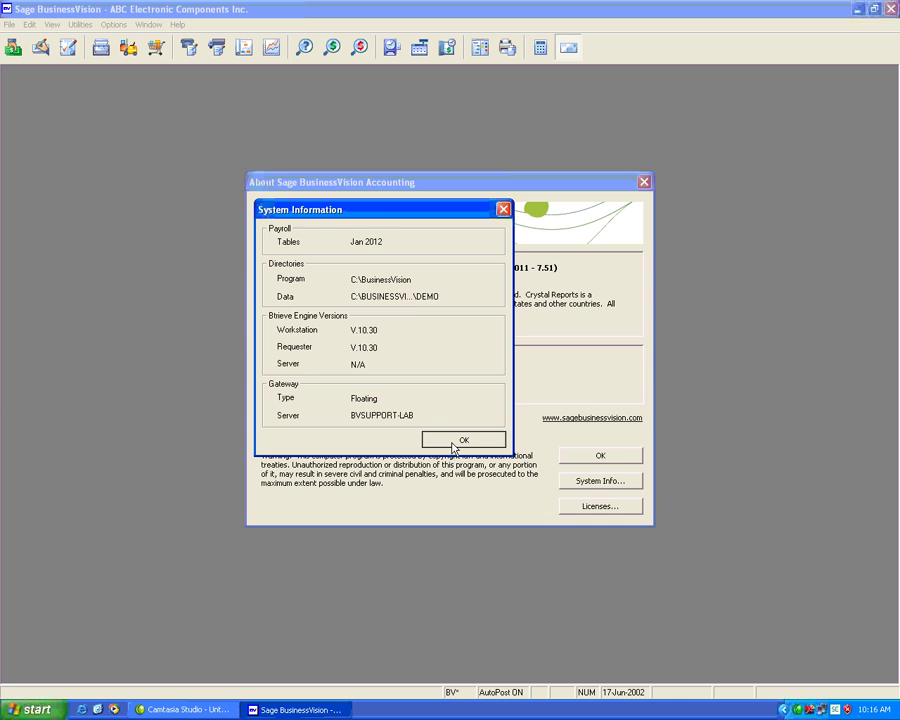